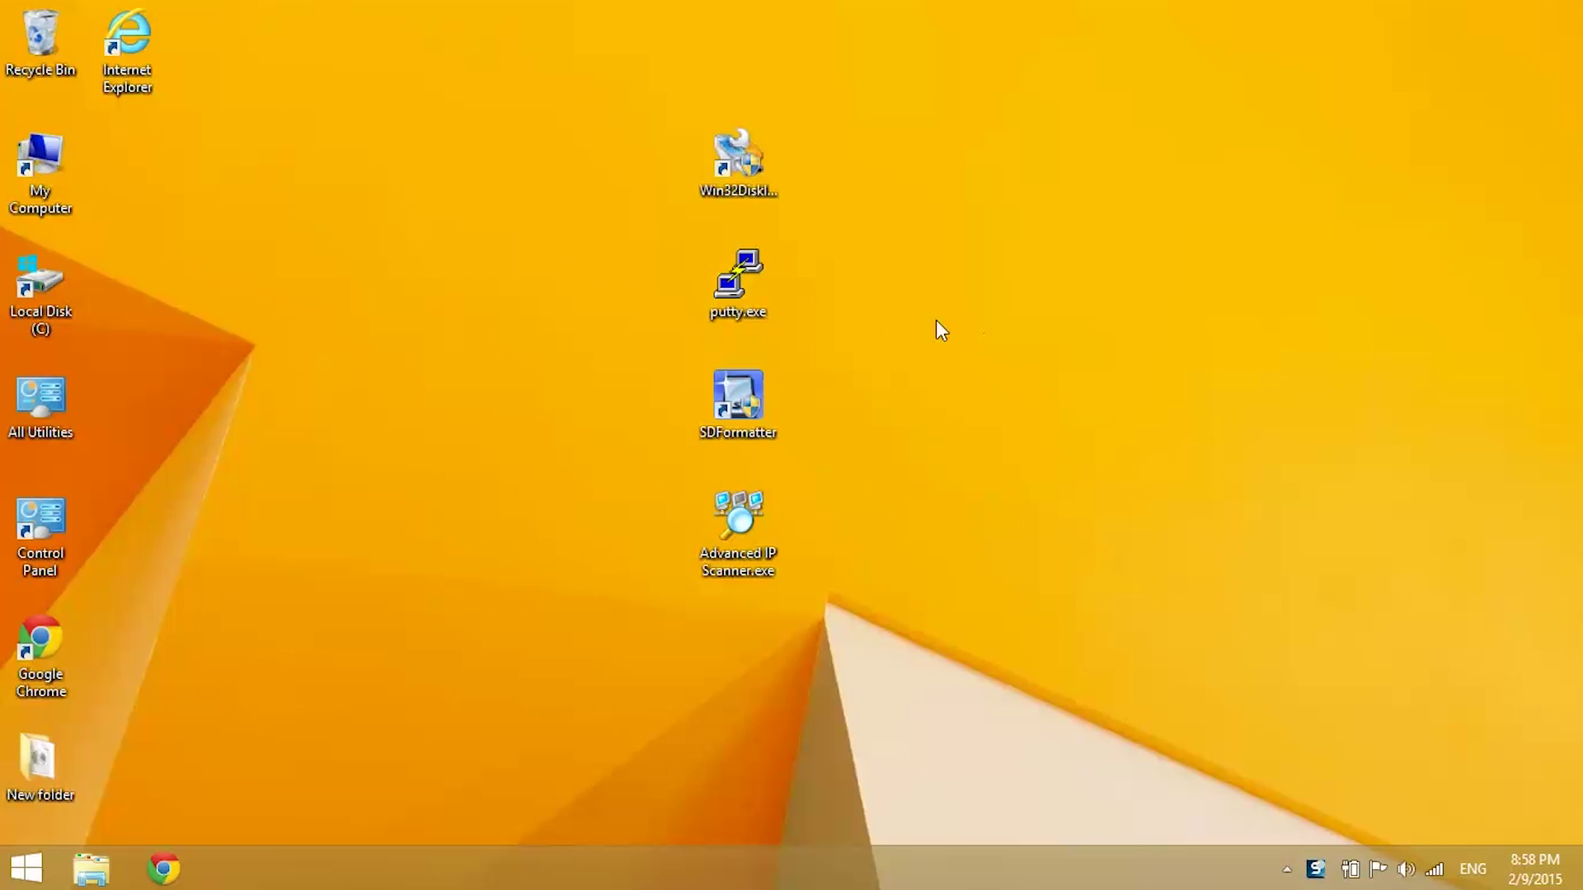
Step: Open an SSH session in PuTTY to the Raspberry Pi at 10.0.0.106 and log in with the Pi's credentials
{"action": "double_click", "coordinate": [756, 282]}
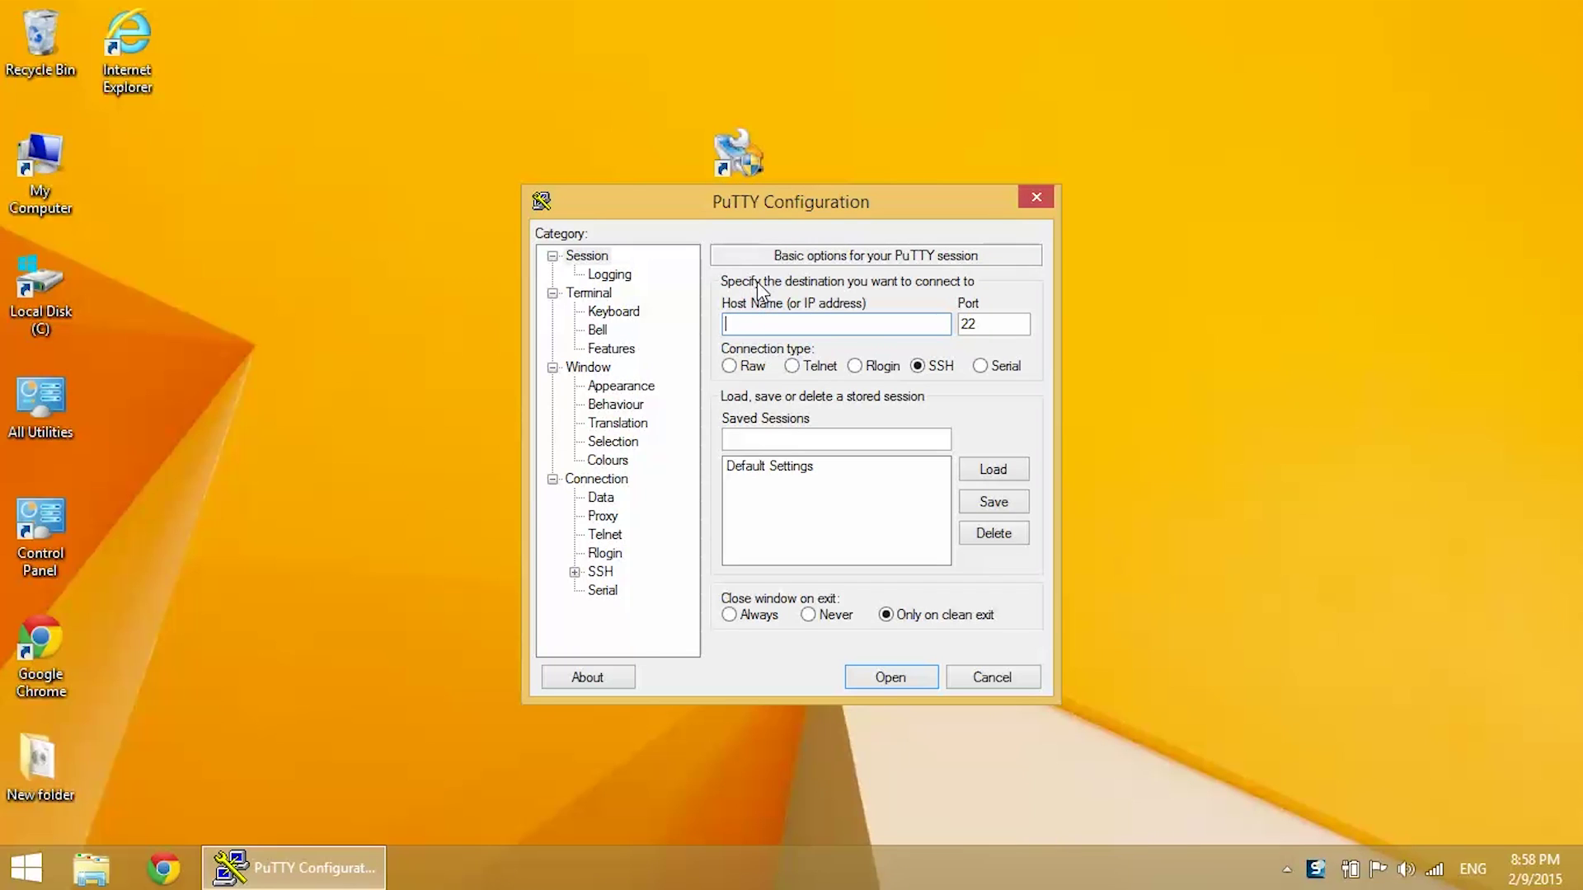
{"action": "type", "text": "10.0.0.106"}
{"action": "key", "text": "Return"}
{"action": "type", "text": "pi"}
{"action": "key", "text": "Return"}
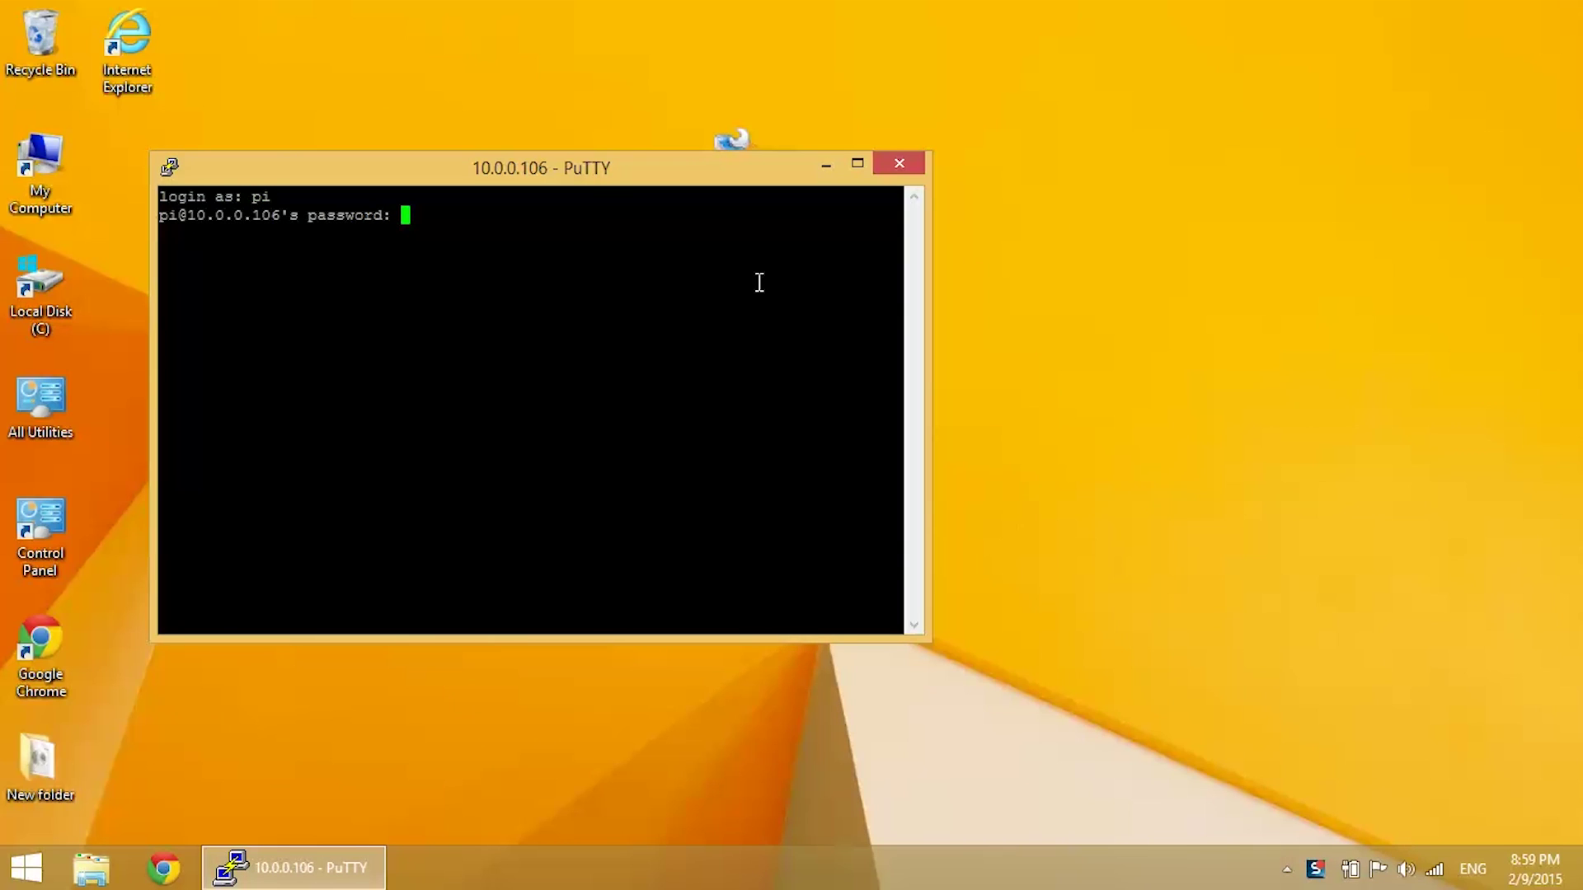
{"action": "key", "text": "Return"}
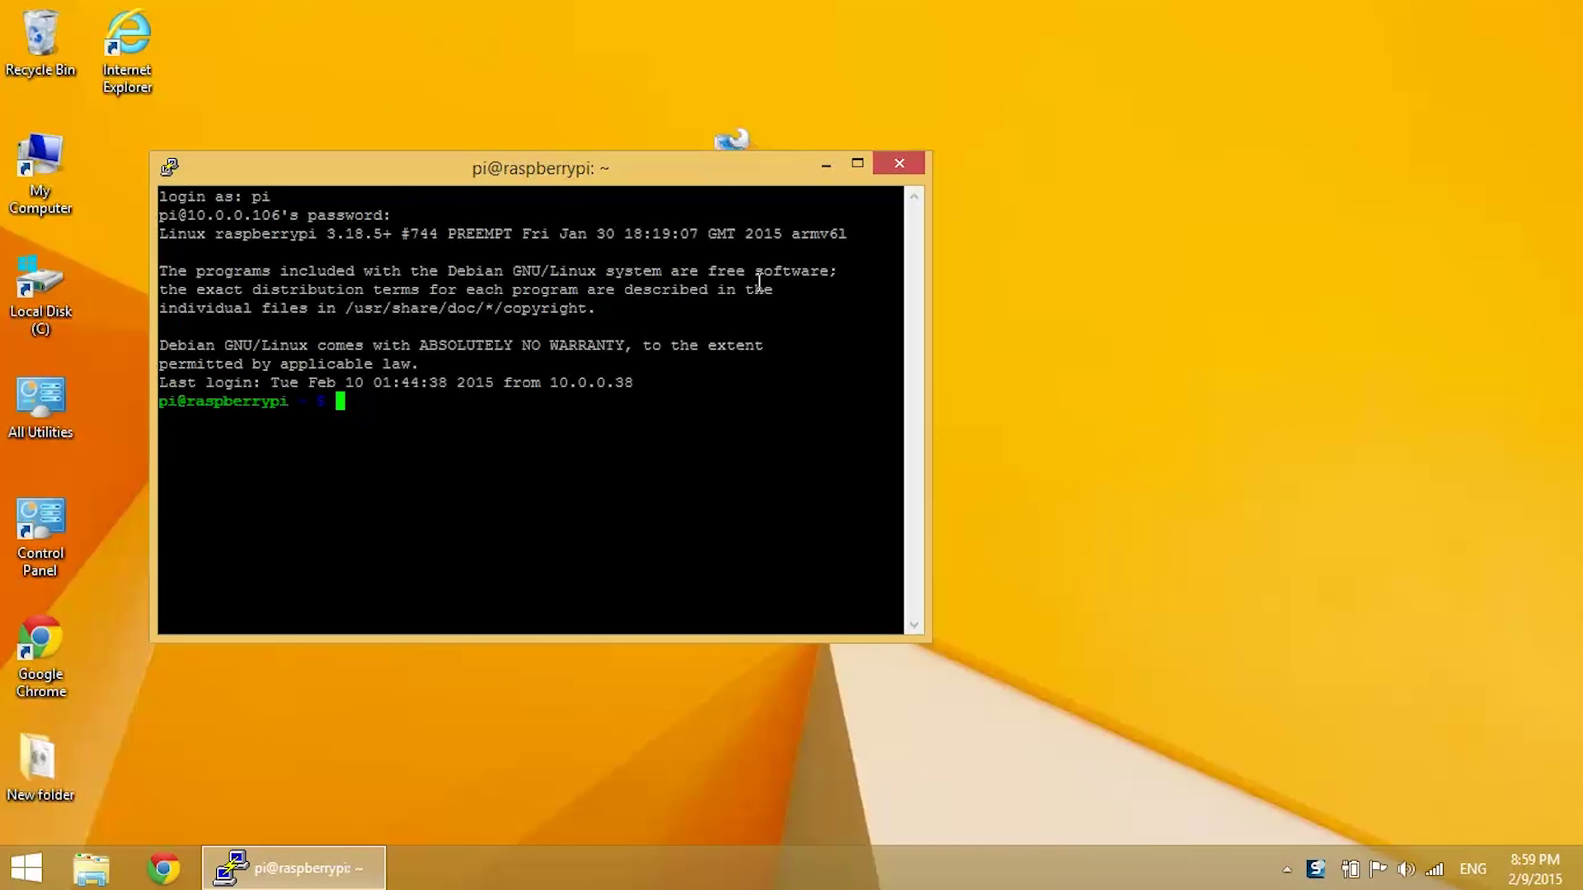
Step: Install xrdp on the Pi with sudo apt-get install xrdp, confirming with y
{"action": "type", "text": "sudo apt-get i"}
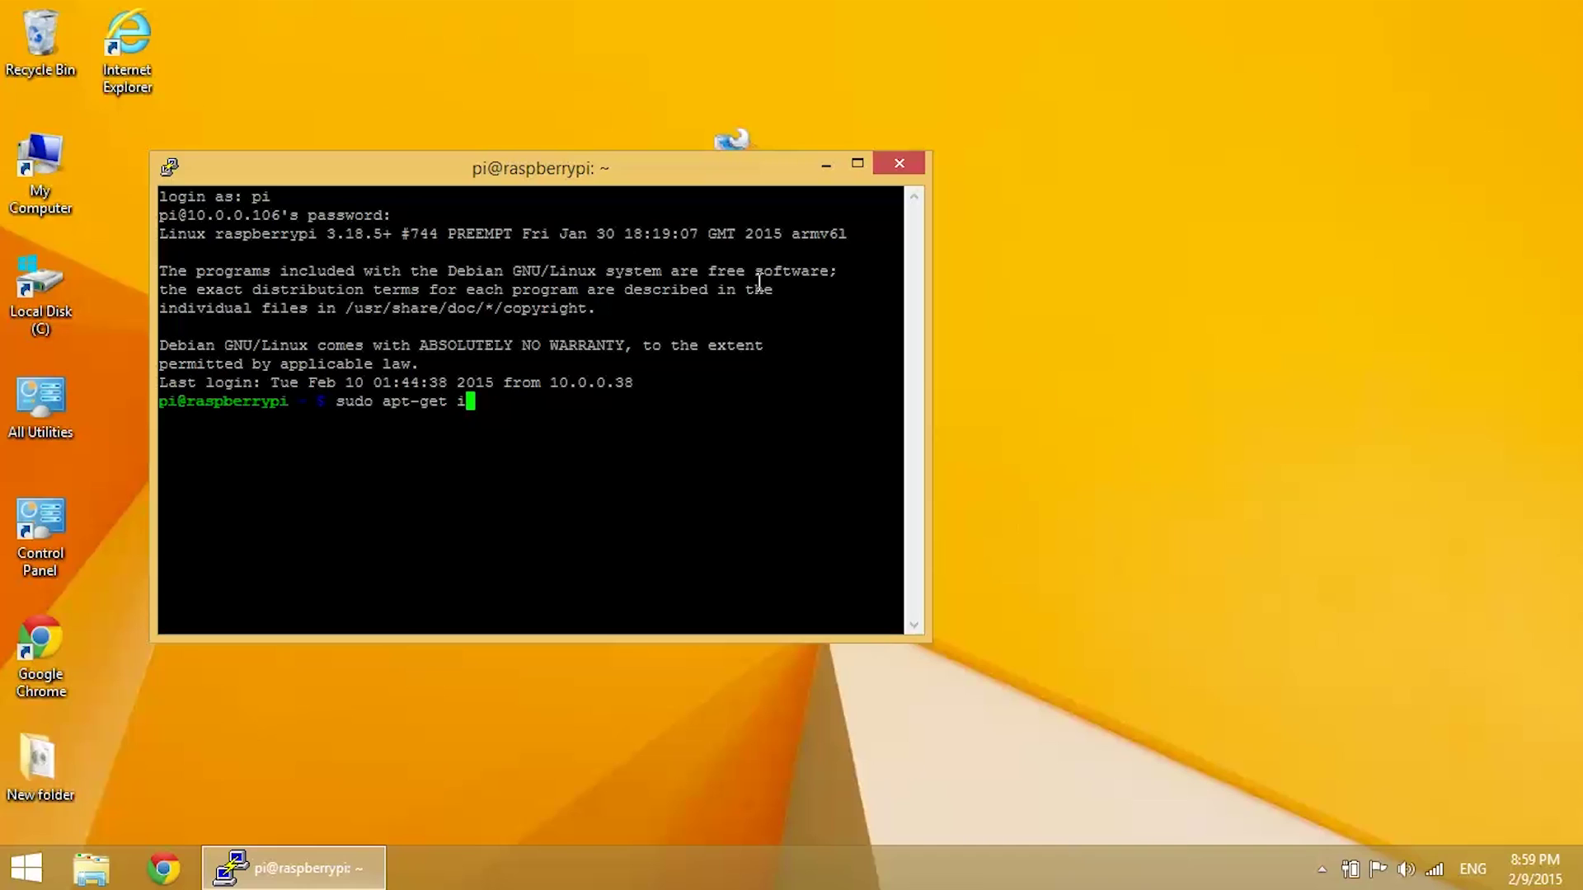
{"action": "type", "text": "nstall xrdp"}
{"action": "key", "text": "Return"}
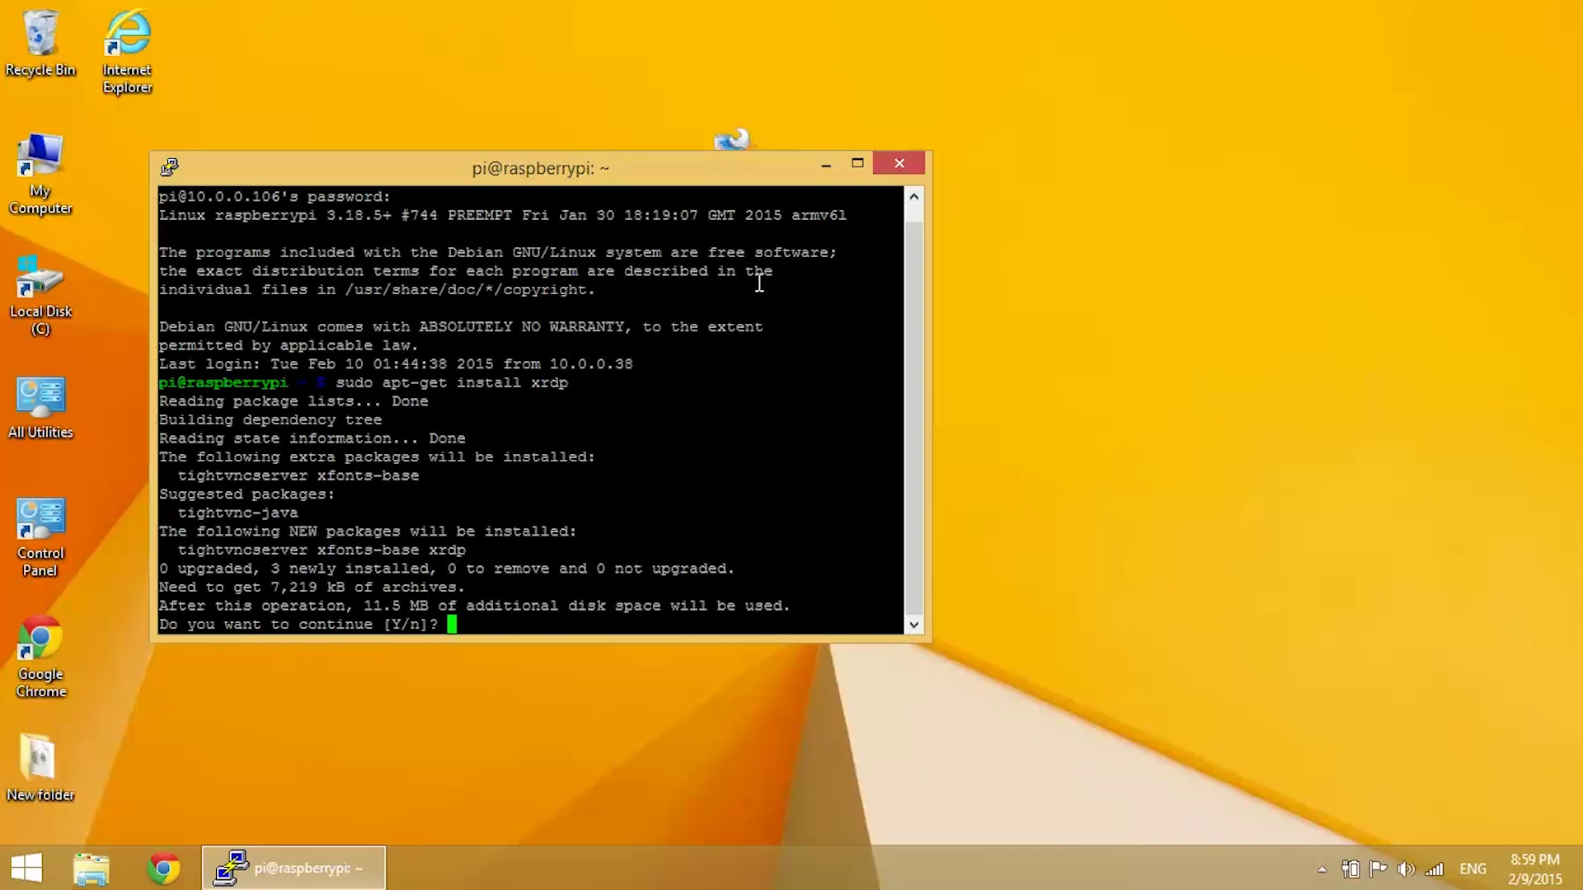
{"action": "type", "text": "y"}
{"action": "key", "text": "Return"}
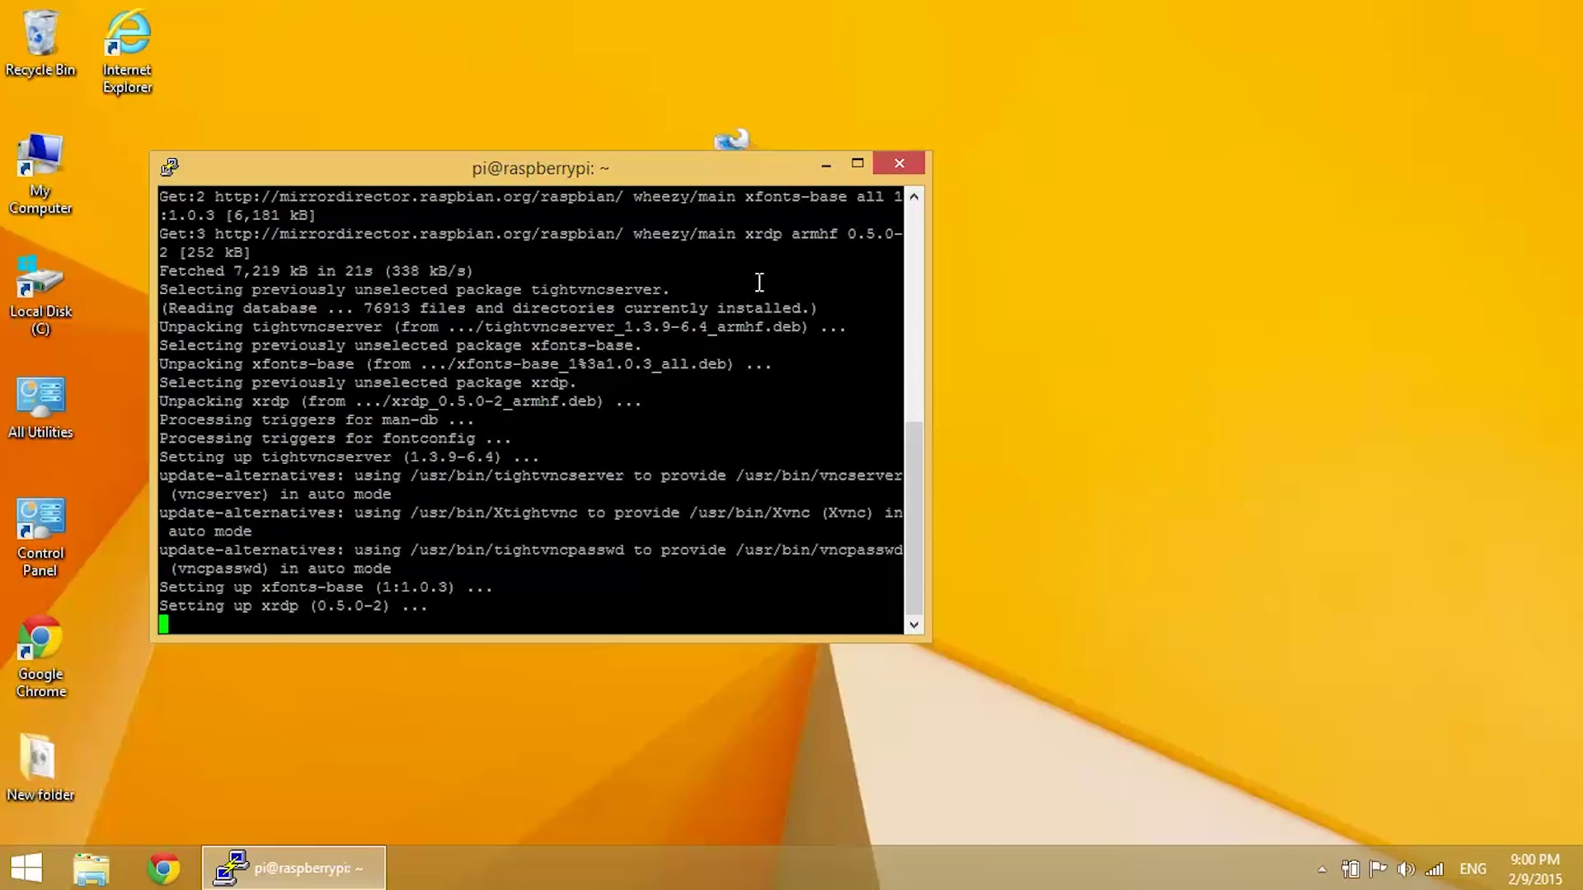
Step: Reboot the Pi with sudo reboot and dismiss the connection-closed error
{"action": "type", "text": "sudo"}
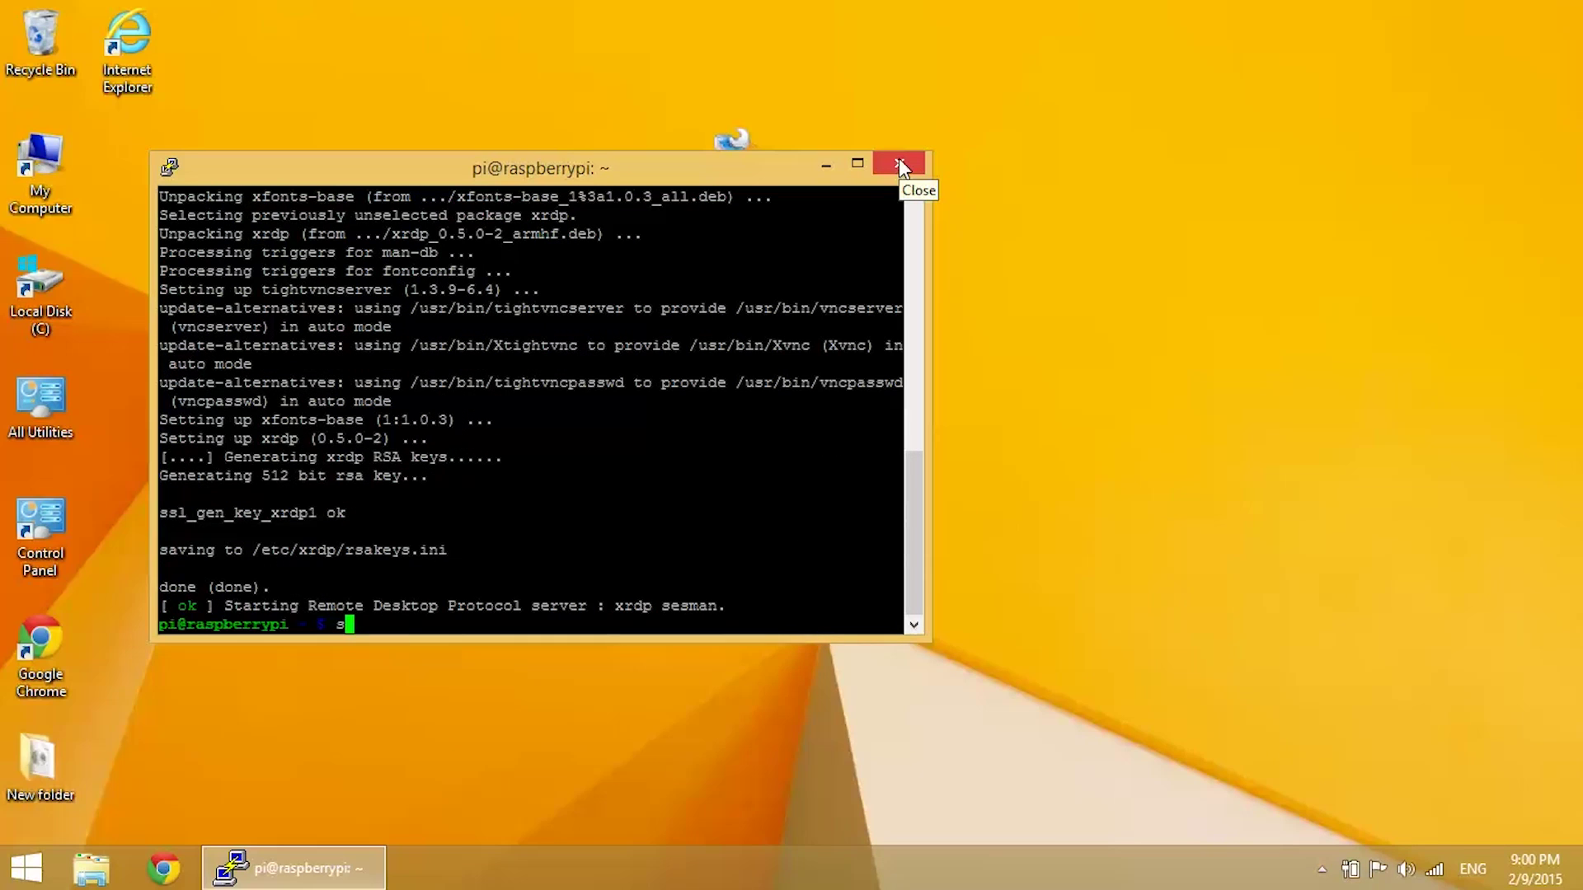
{"action": "type", "text": " reboot"}
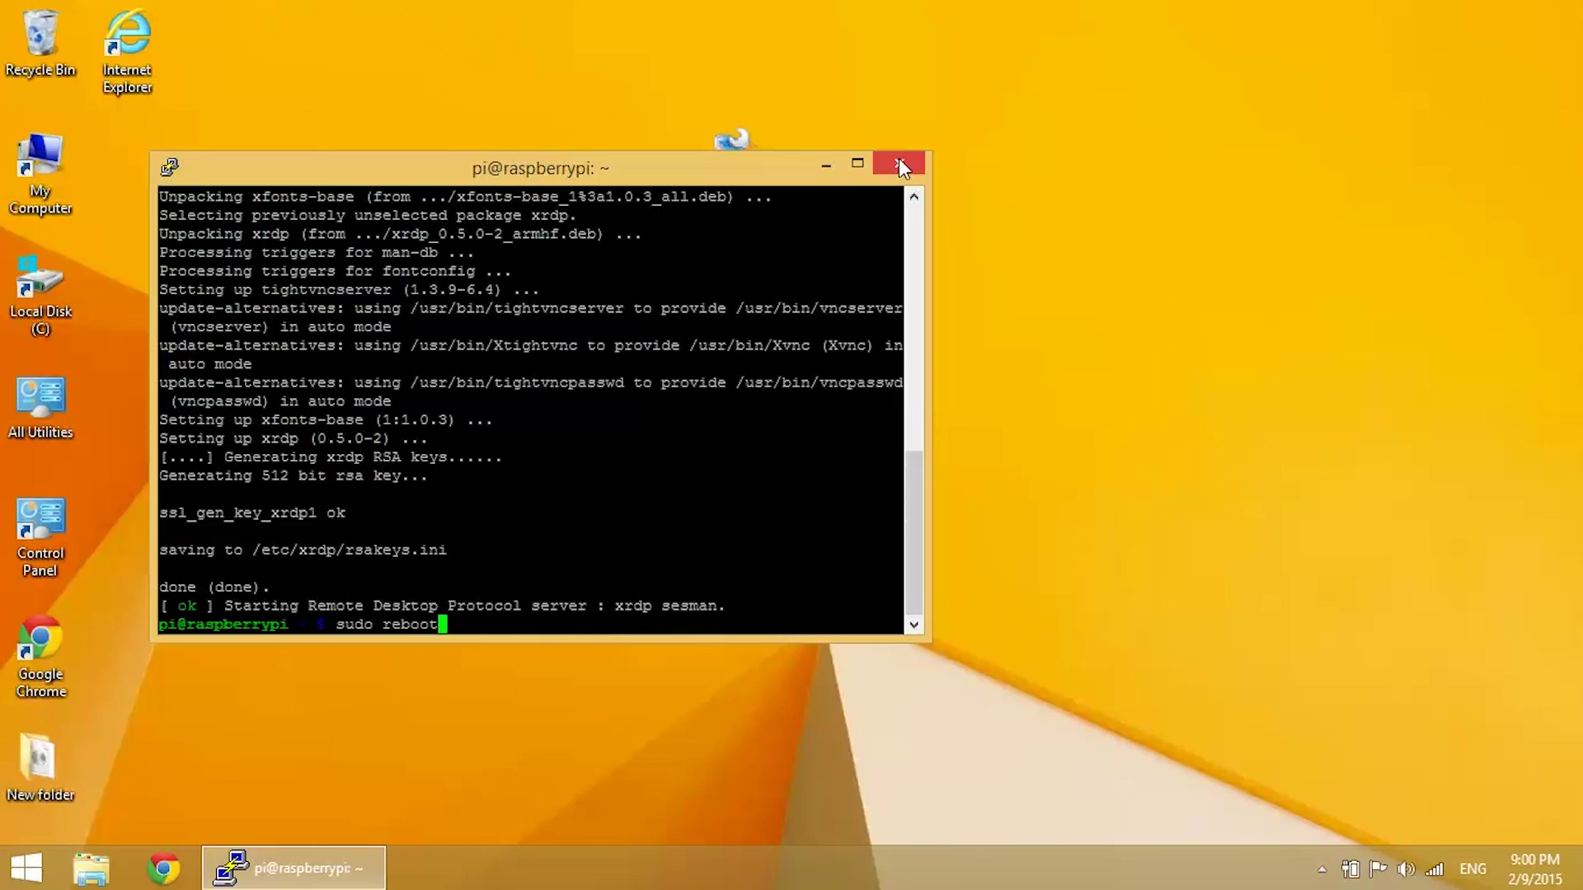
{"action": "key", "text": "Return"}
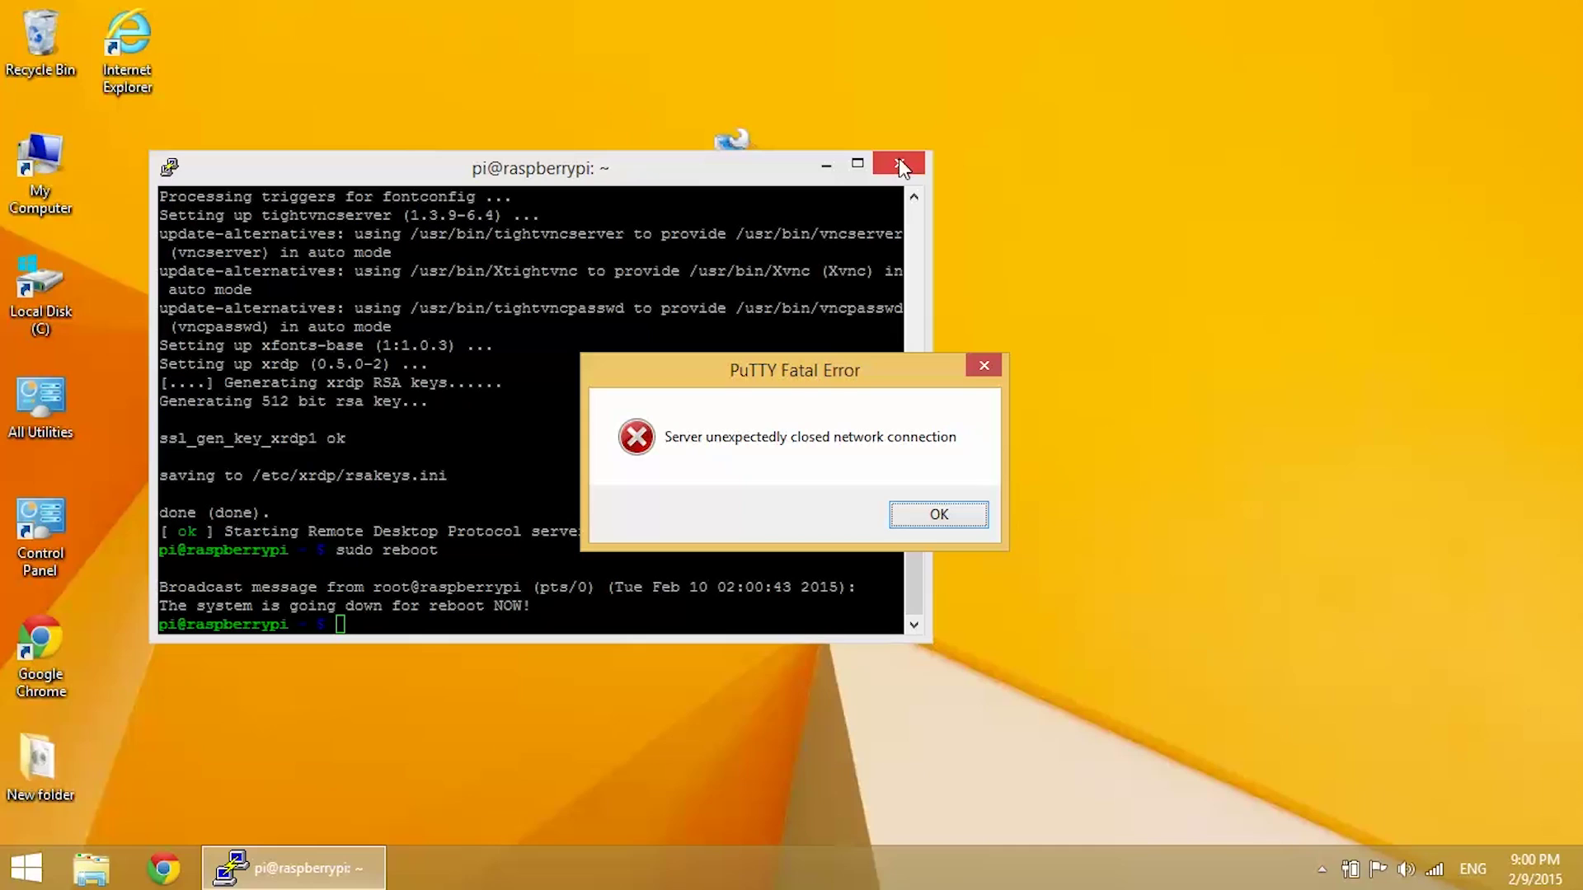
{"action": "left_click", "coordinate": [923, 519]}
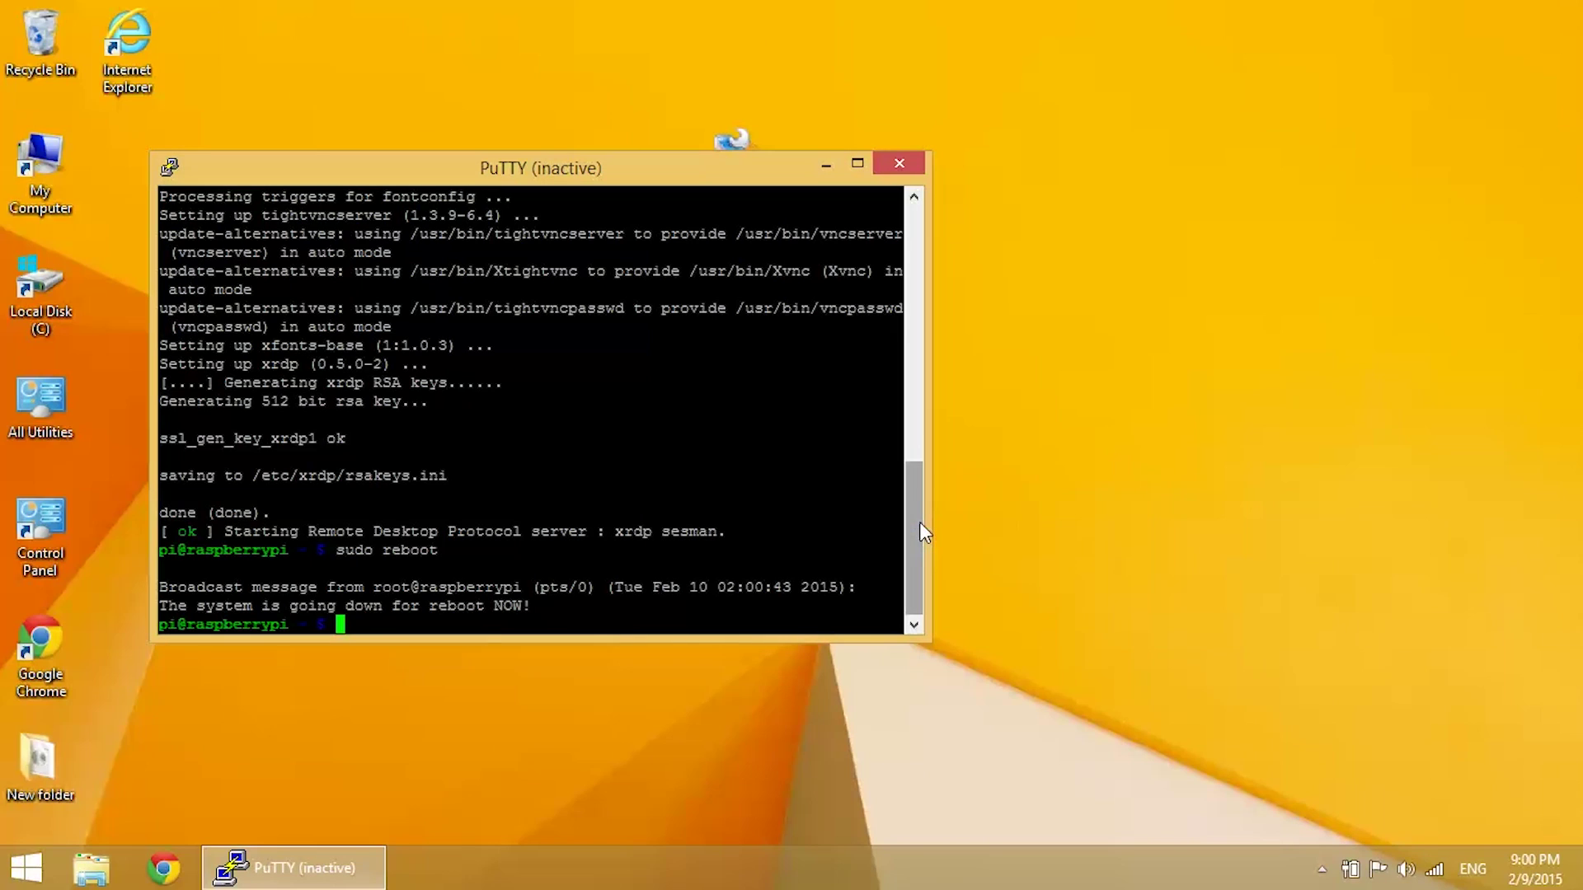
Step: Close the inactive PuTTY session and launch Remote Desktop Connection by searching 'remo' on the Start screen
{"action": "left_click", "coordinate": [910, 164]}
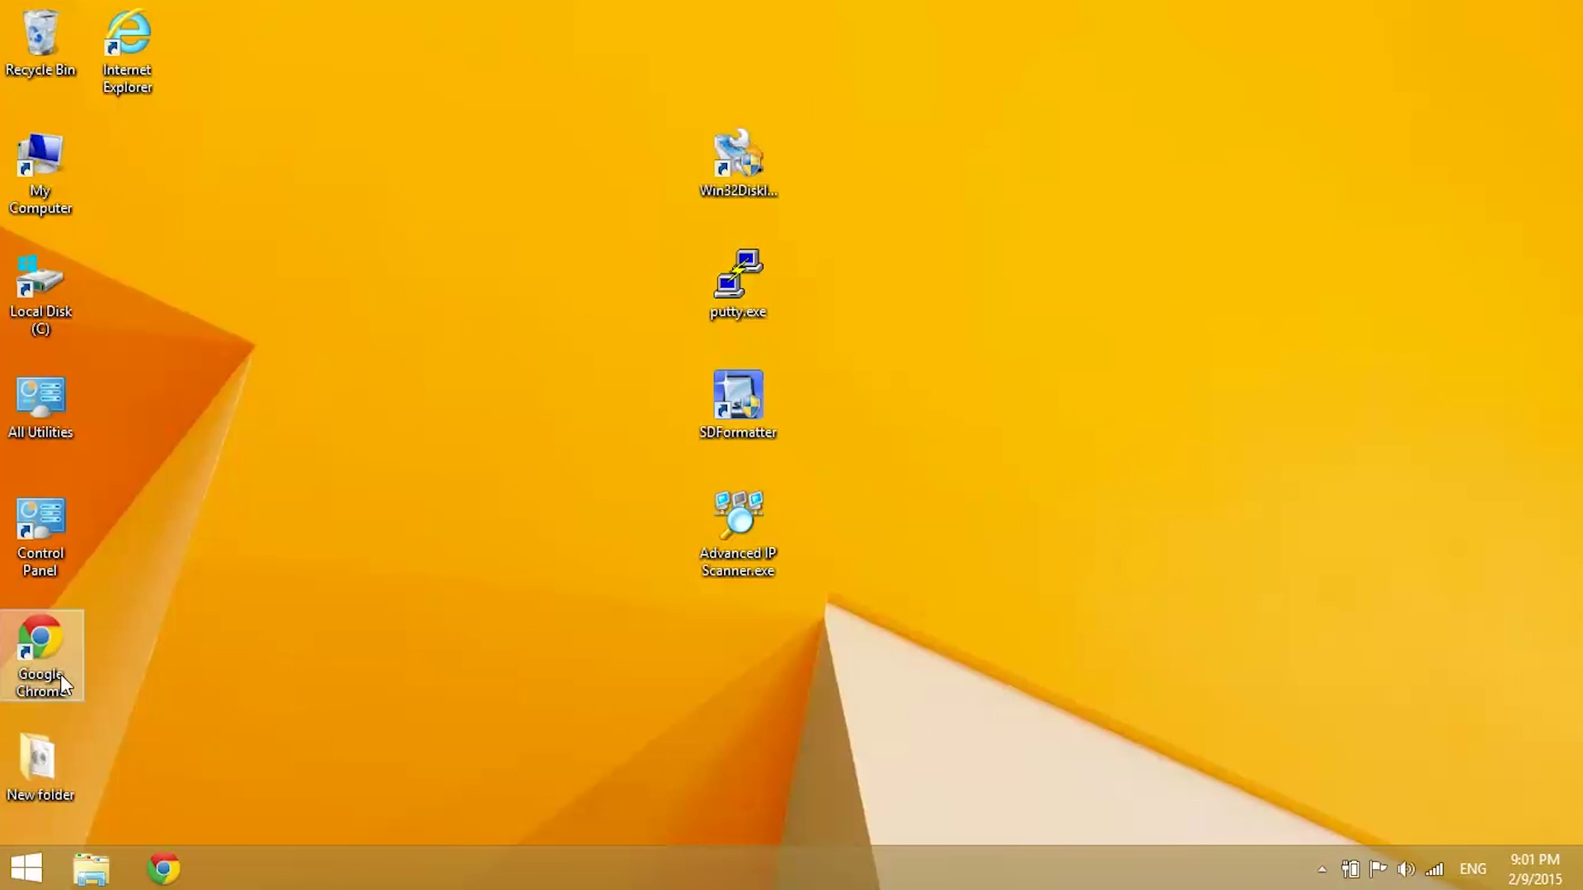
{"action": "left_click", "coordinate": [21, 879]}
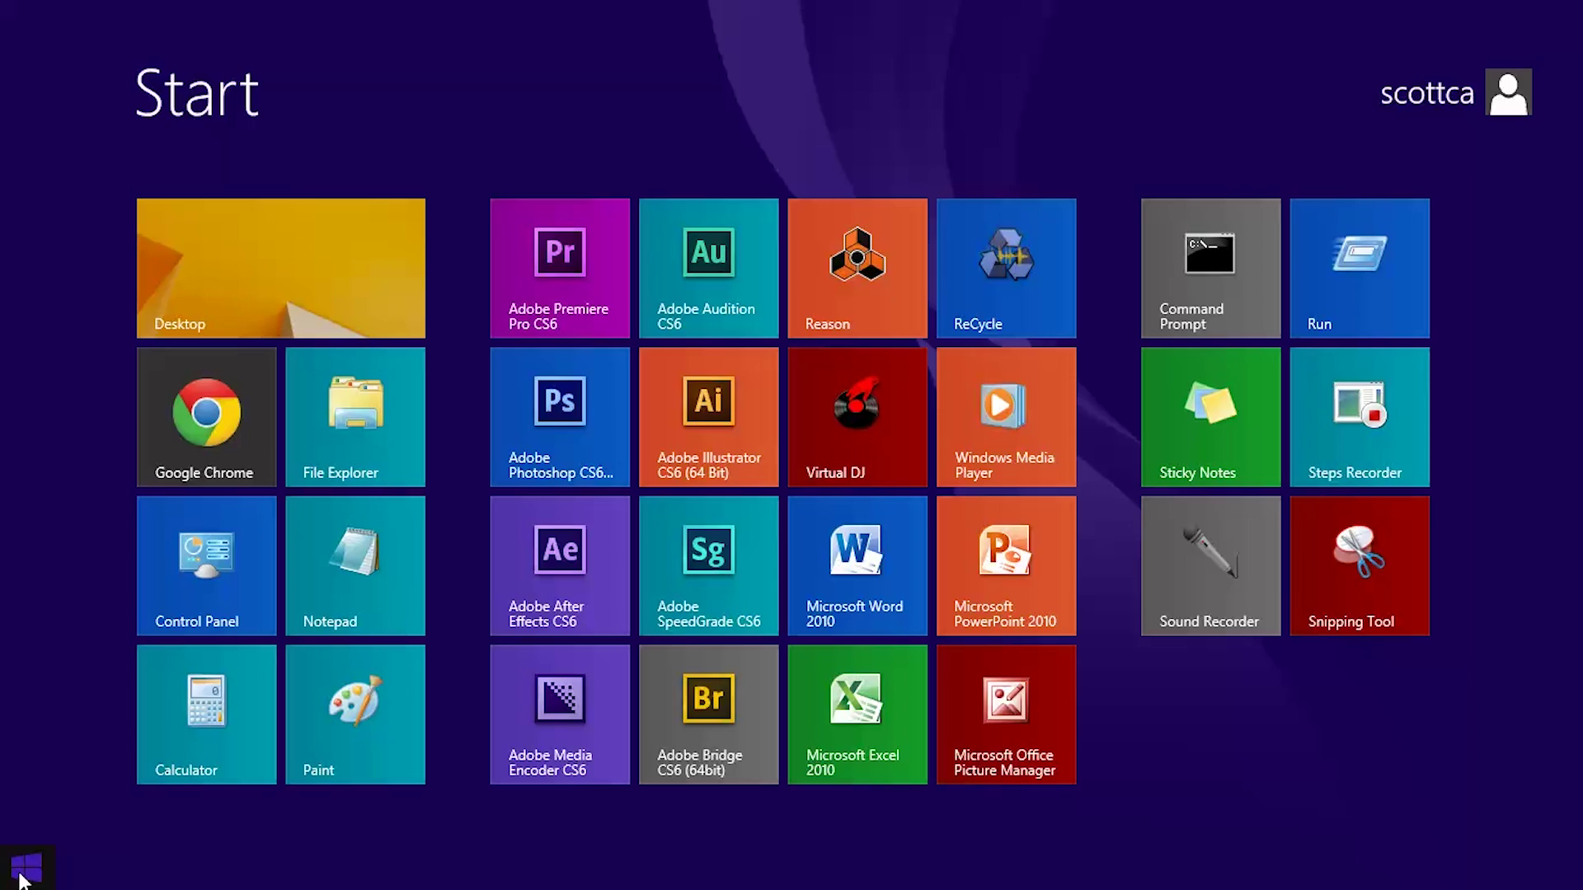
{"action": "type", "text": "remore"}
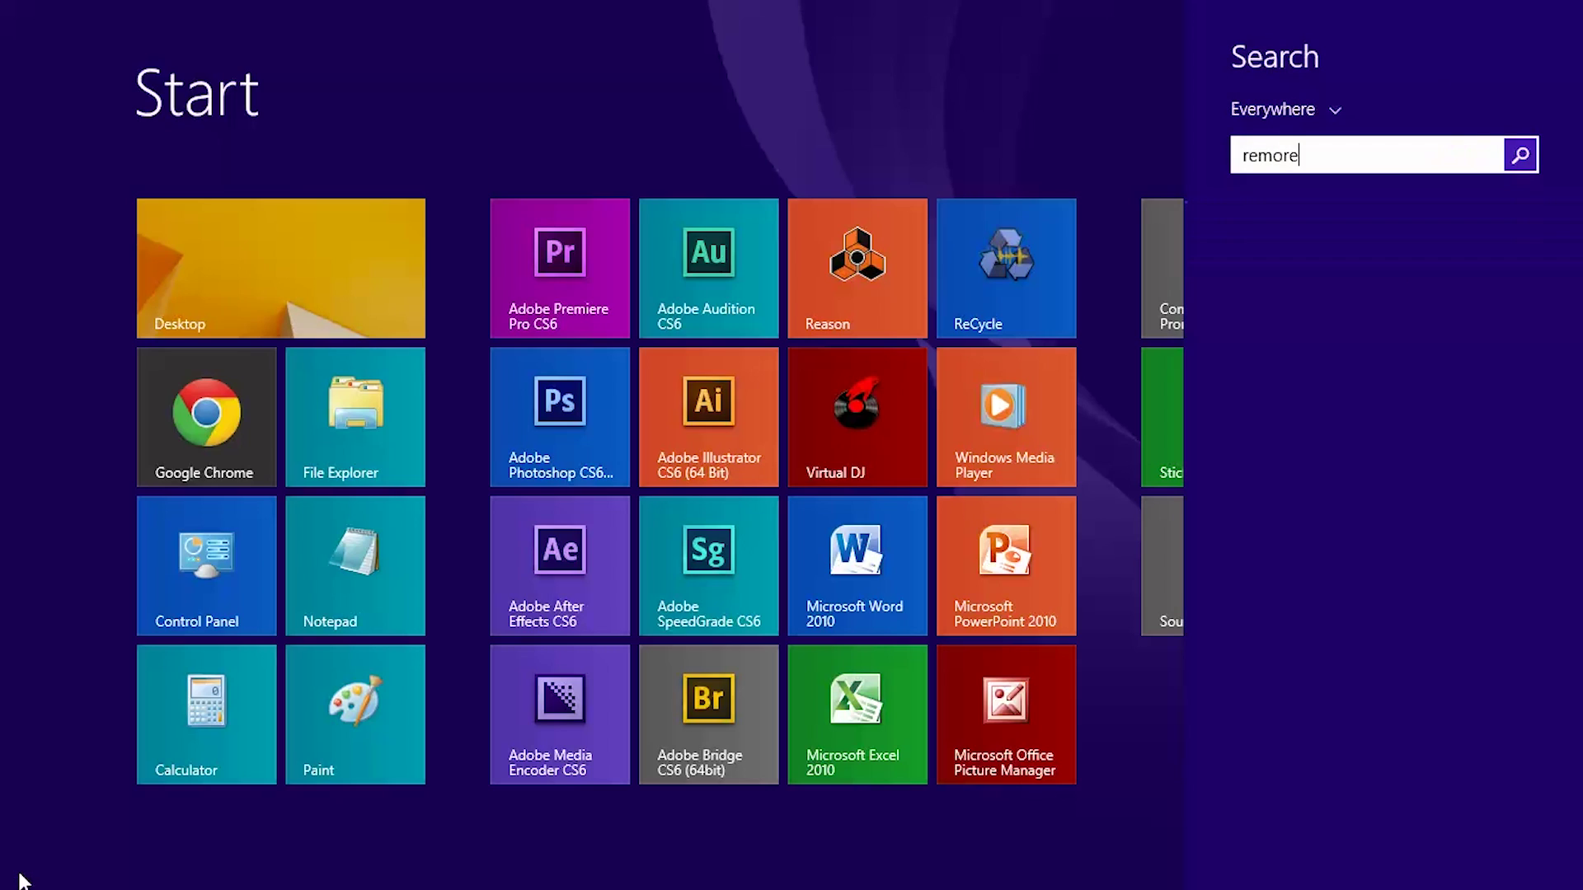
{"action": "key", "text": "BackSpace"}
{"action": "key", "text": "BackSpace"}
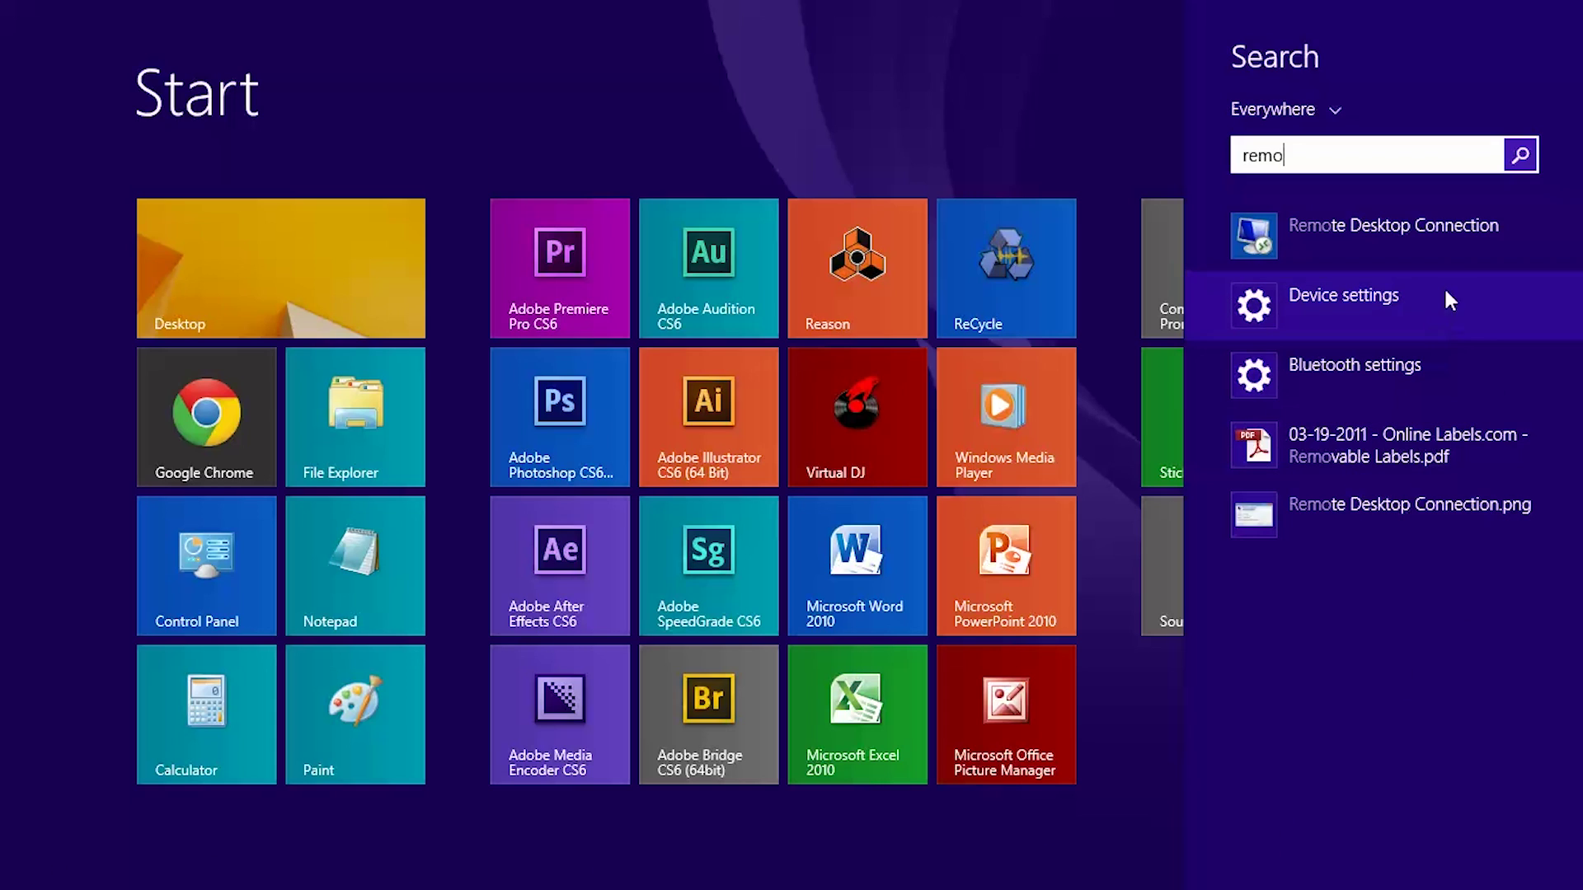
{"action": "left_click", "coordinate": [1481, 240]}
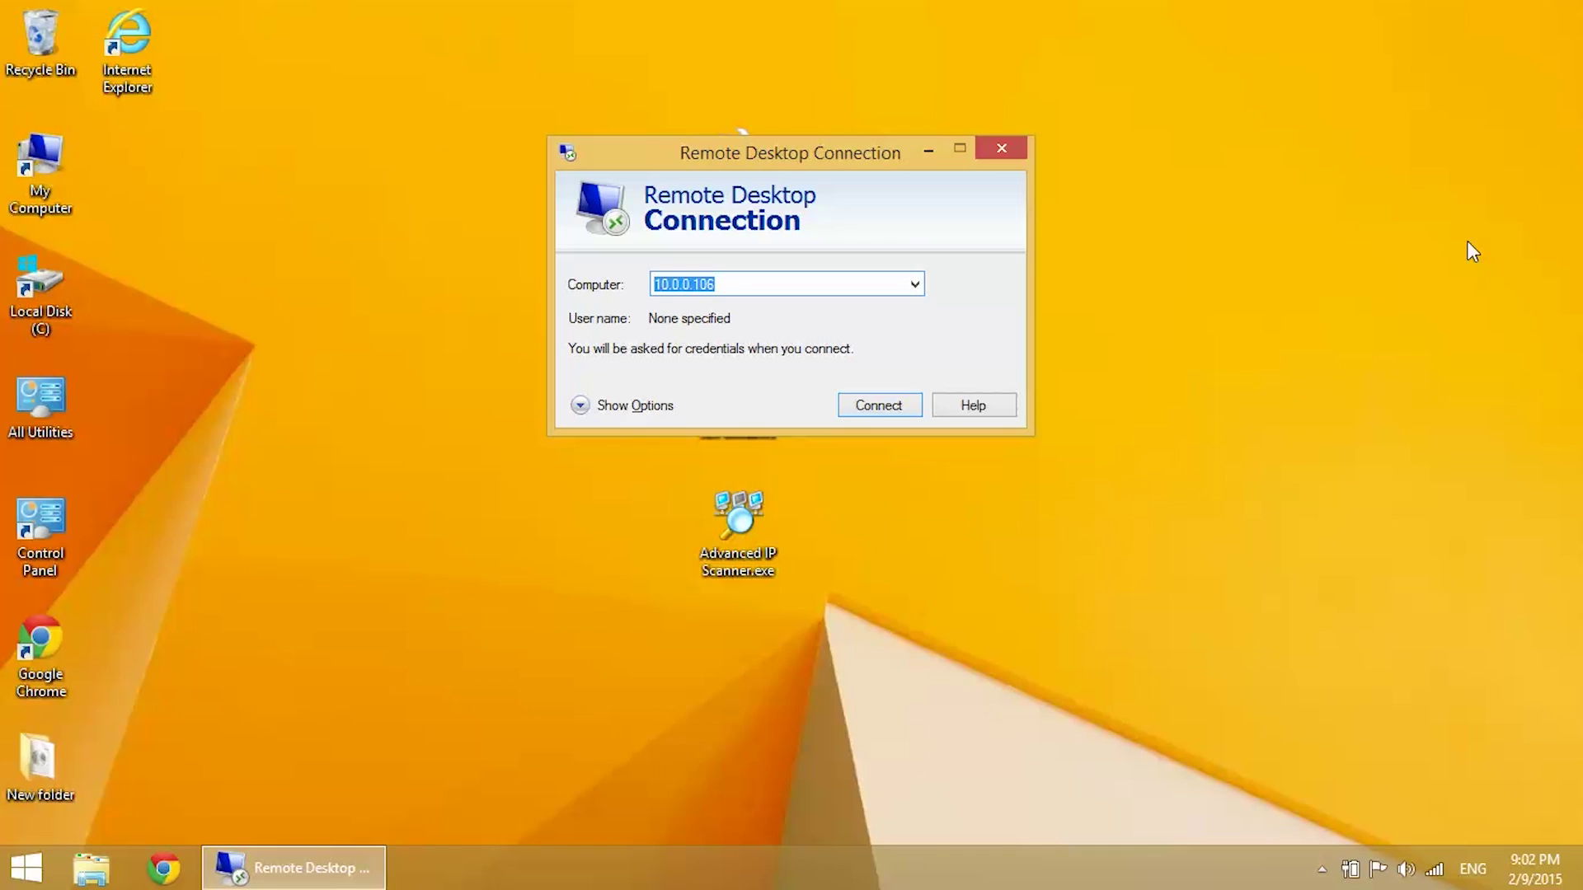
Step: Connect to 10.0.0.106 and sign in to the Pi's xrdp login with its username and password
{"action": "left_click", "coordinate": [746, 291]}
{"action": "left_click", "coordinate": [882, 408]}
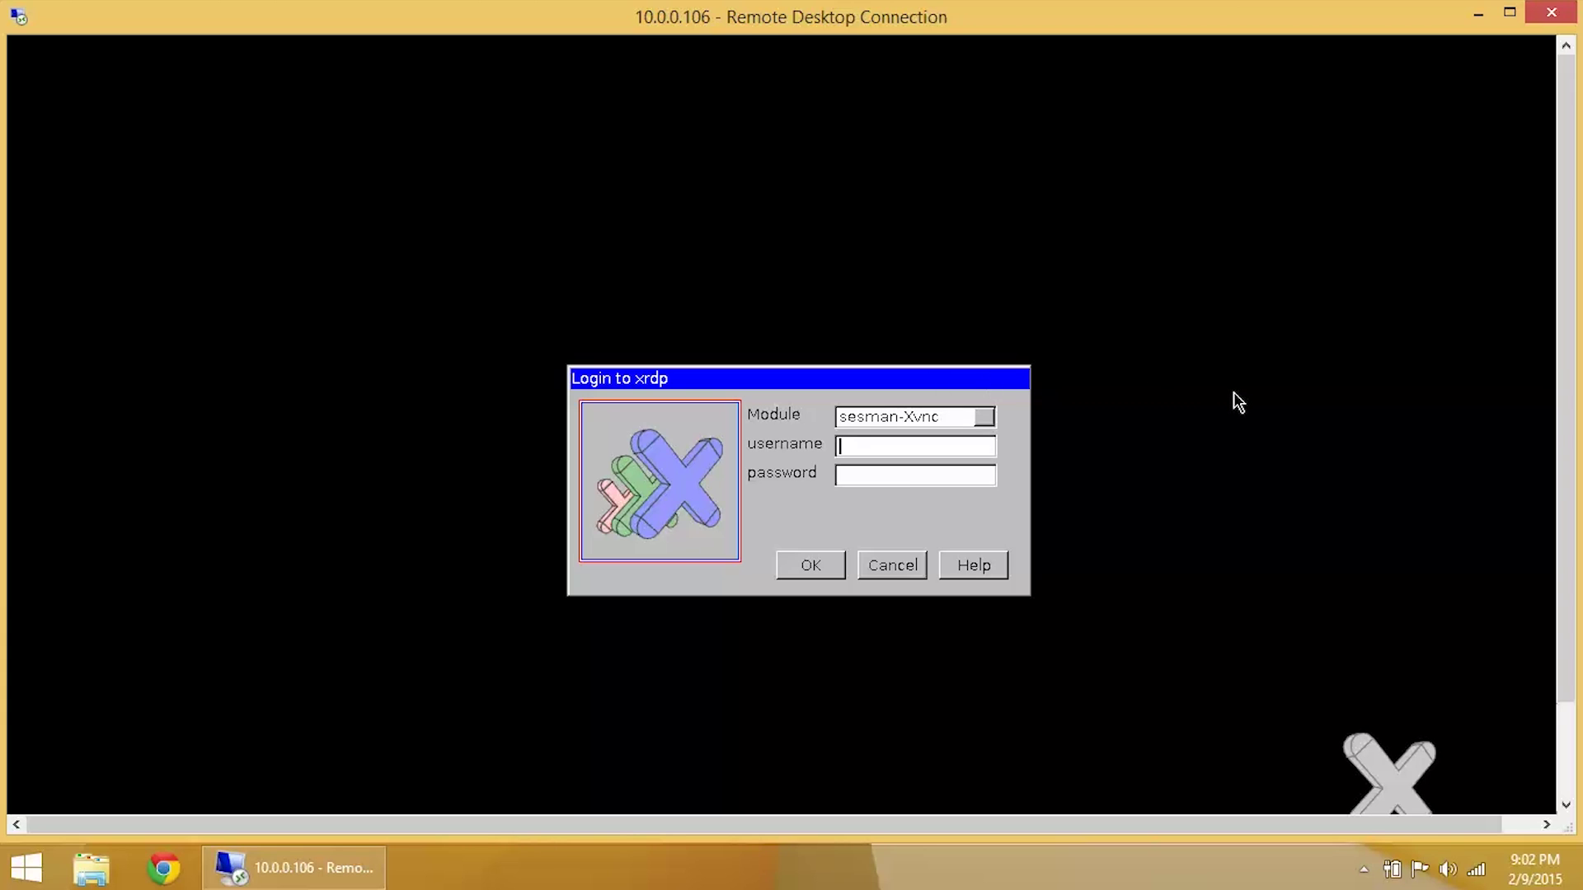
{"action": "type", "text": "pi"}
{"action": "key", "text": "Tab"}
{"action": "type", "text": "raspberryy"}
{"action": "left_click", "coordinate": [811, 566]}
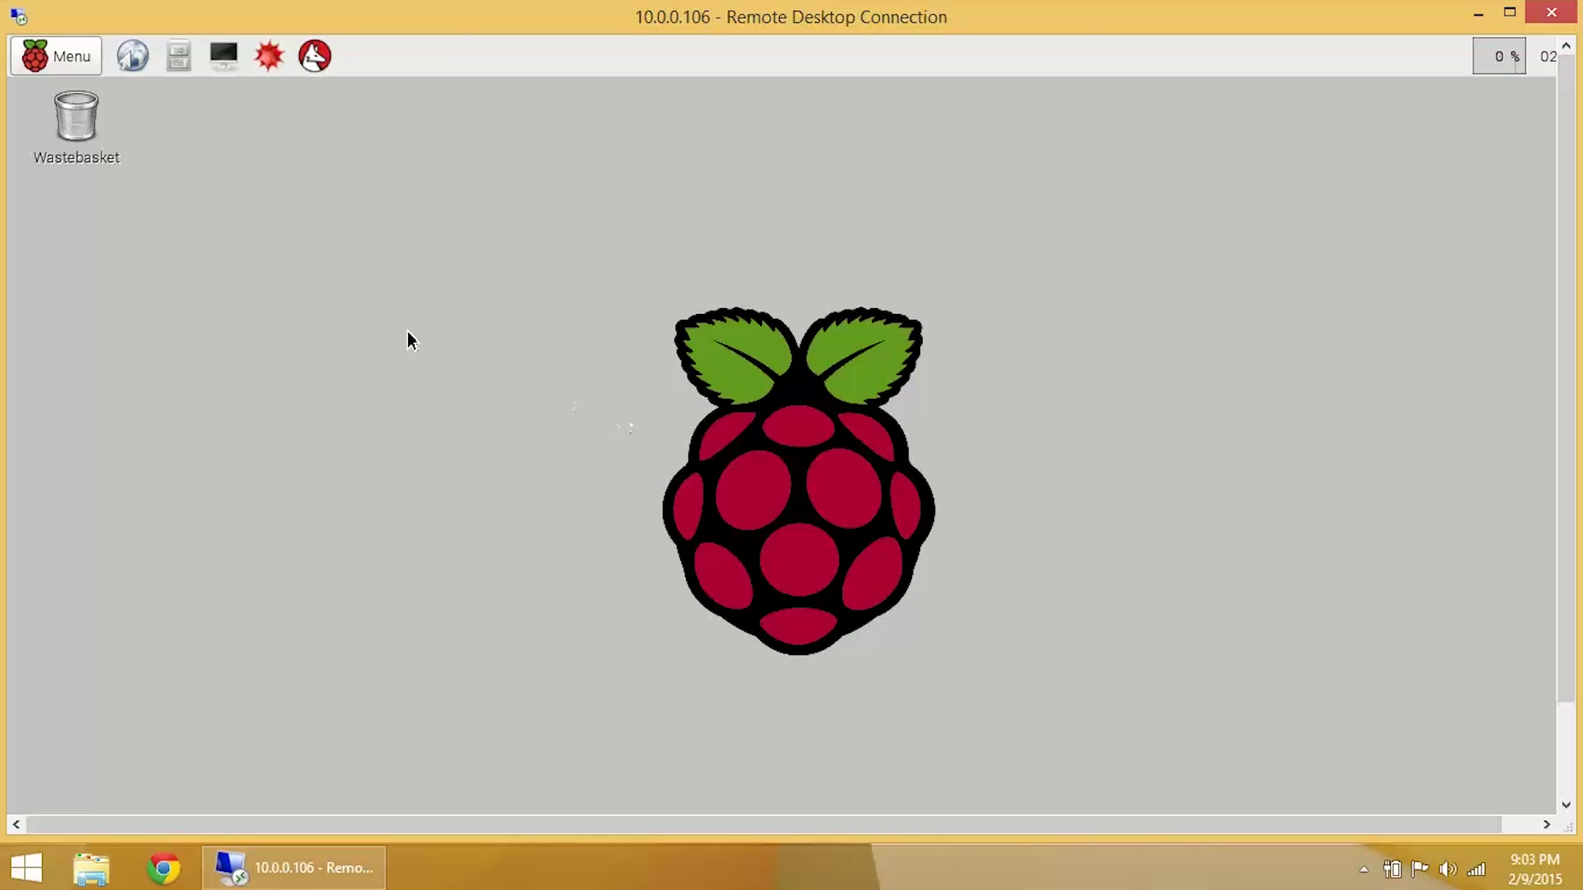
{"action": "left_click", "coordinate": [64, 65]}
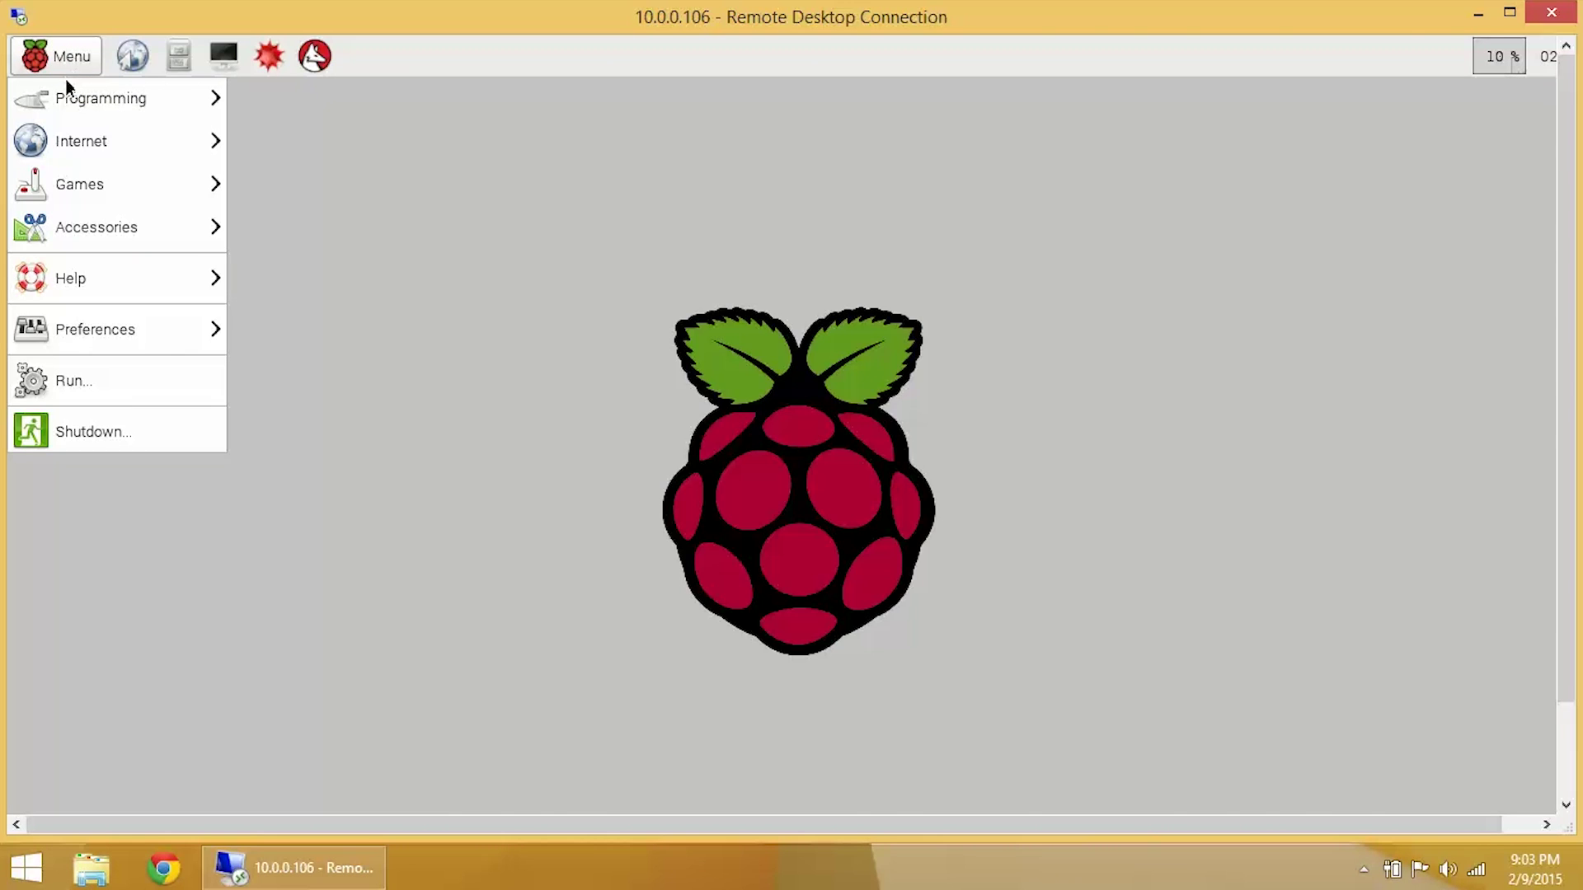
{"action": "mouse_move", "coordinate": [68, 100]}
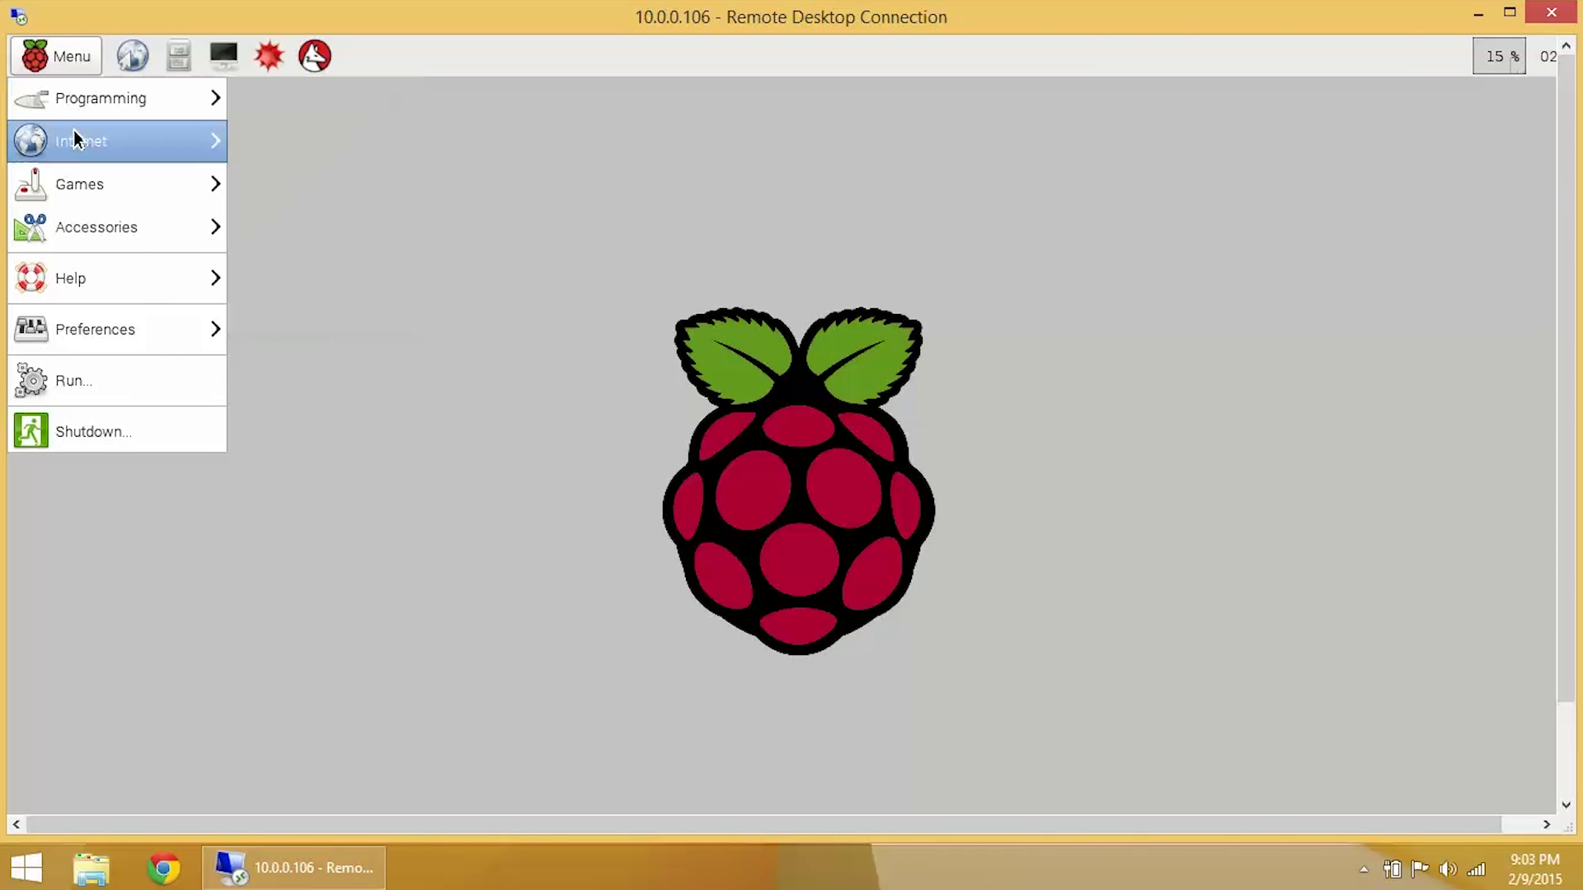
{"action": "mouse_move", "coordinate": [77, 137]}
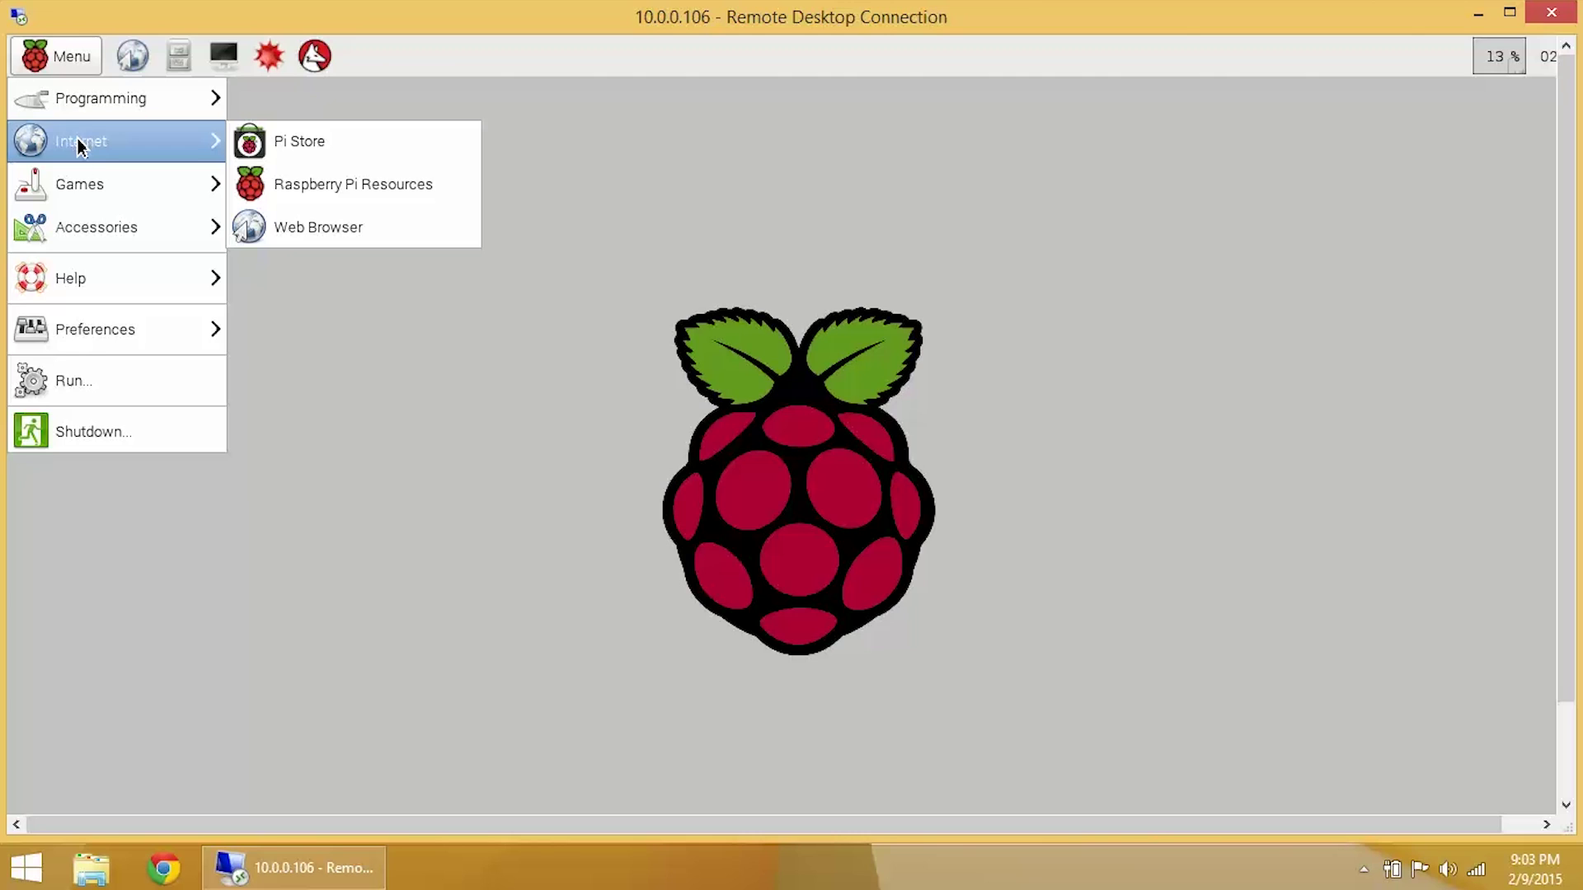
{"action": "mouse_move", "coordinate": [86, 184]}
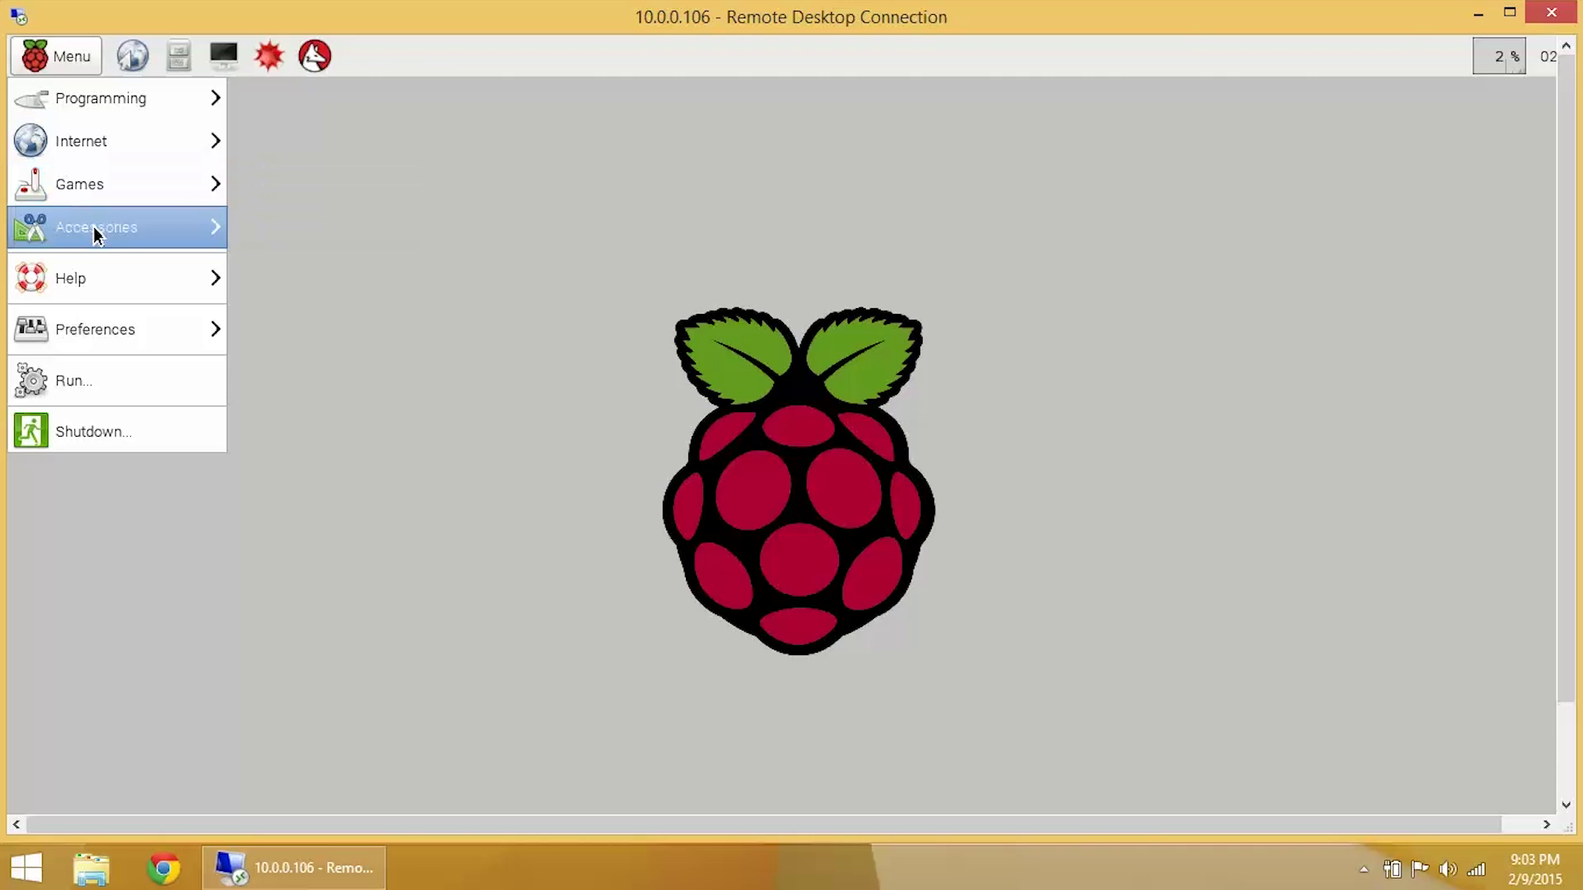
{"action": "mouse_move", "coordinate": [95, 235]}
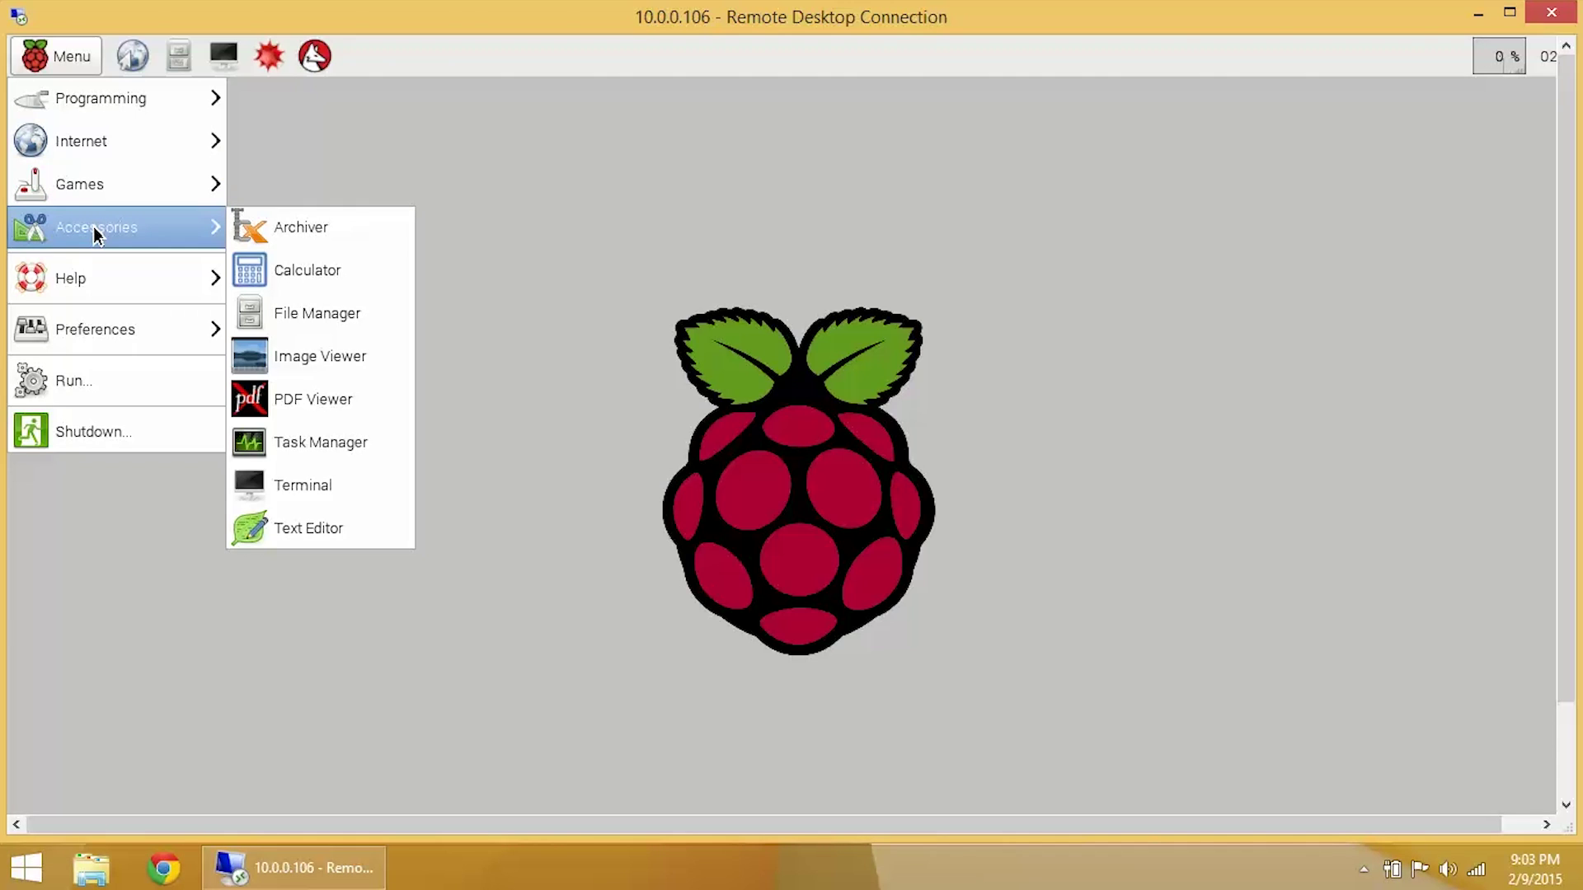
{"action": "mouse_move", "coordinate": [99, 281]}
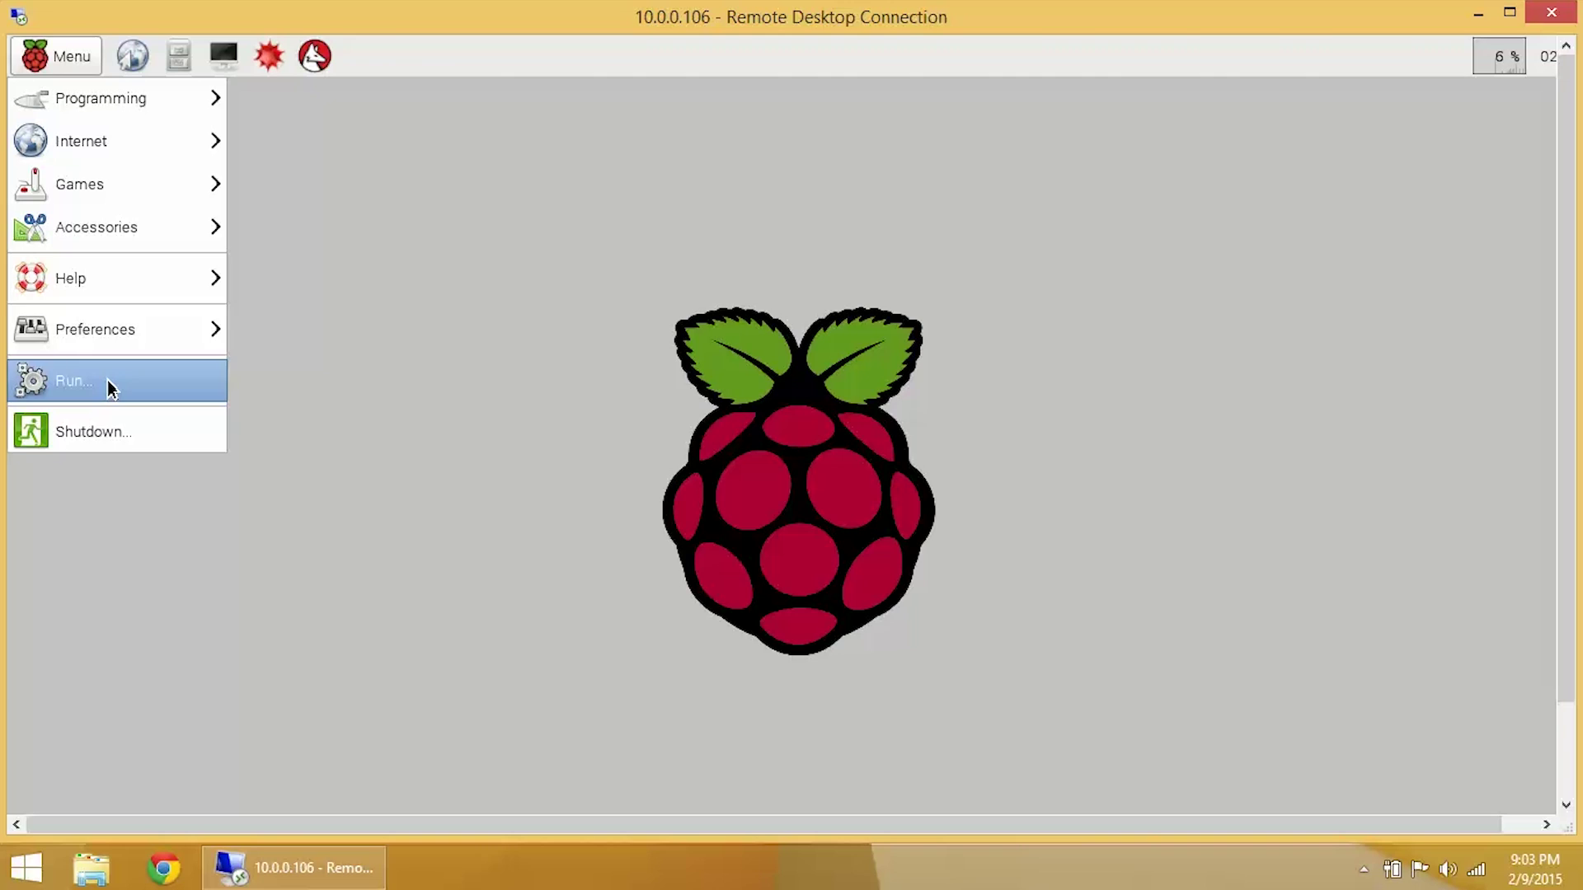
{"action": "left_click", "coordinate": [376, 432]}
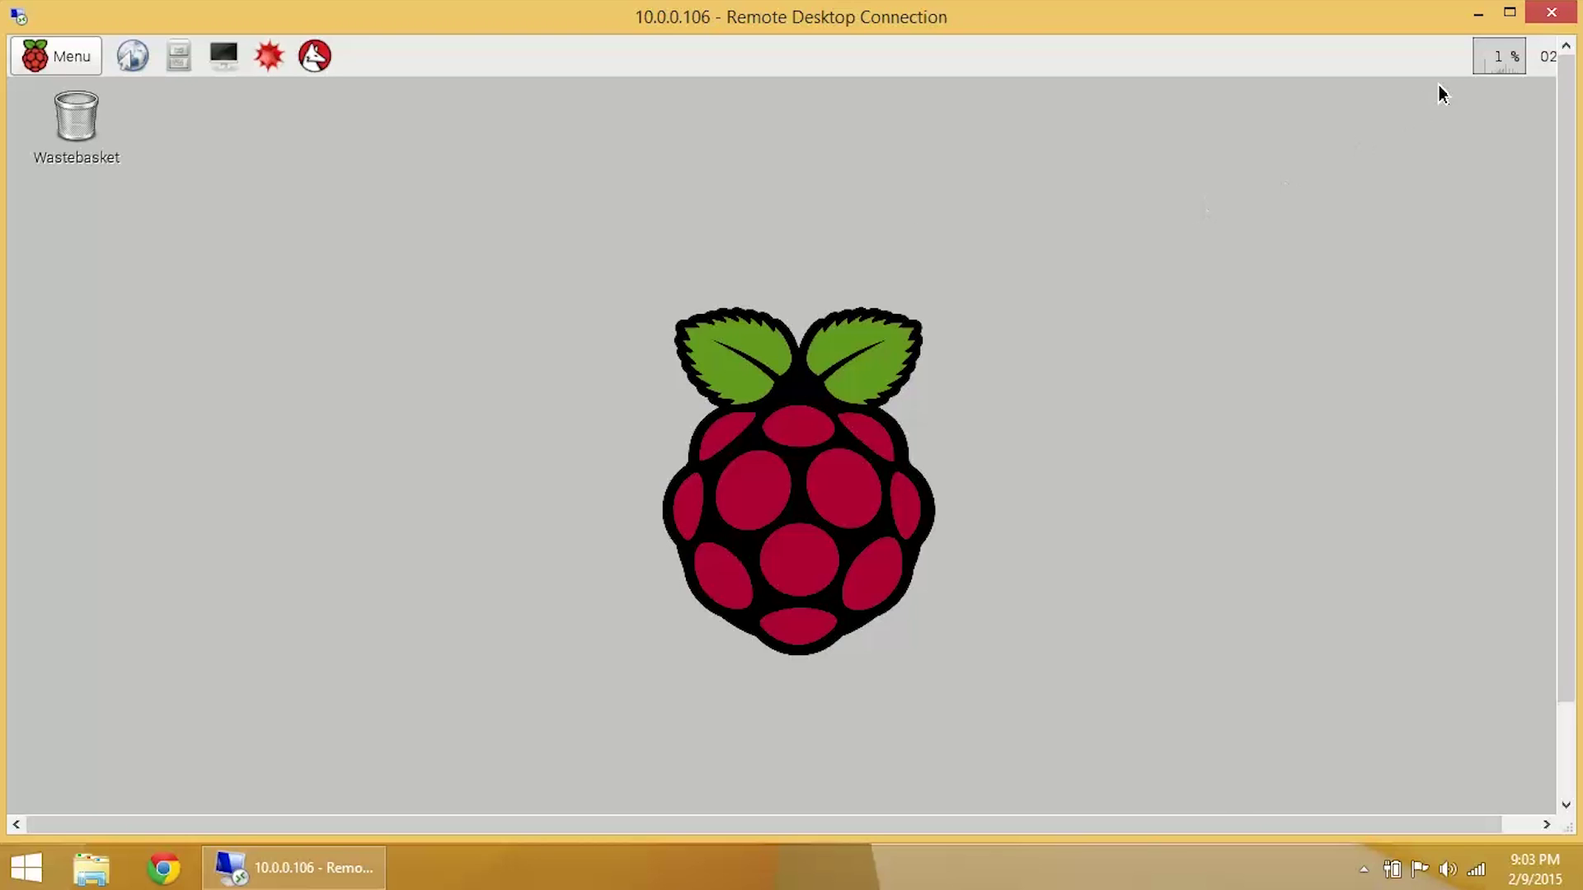
{"action": "left_click", "coordinate": [1550, 15]}
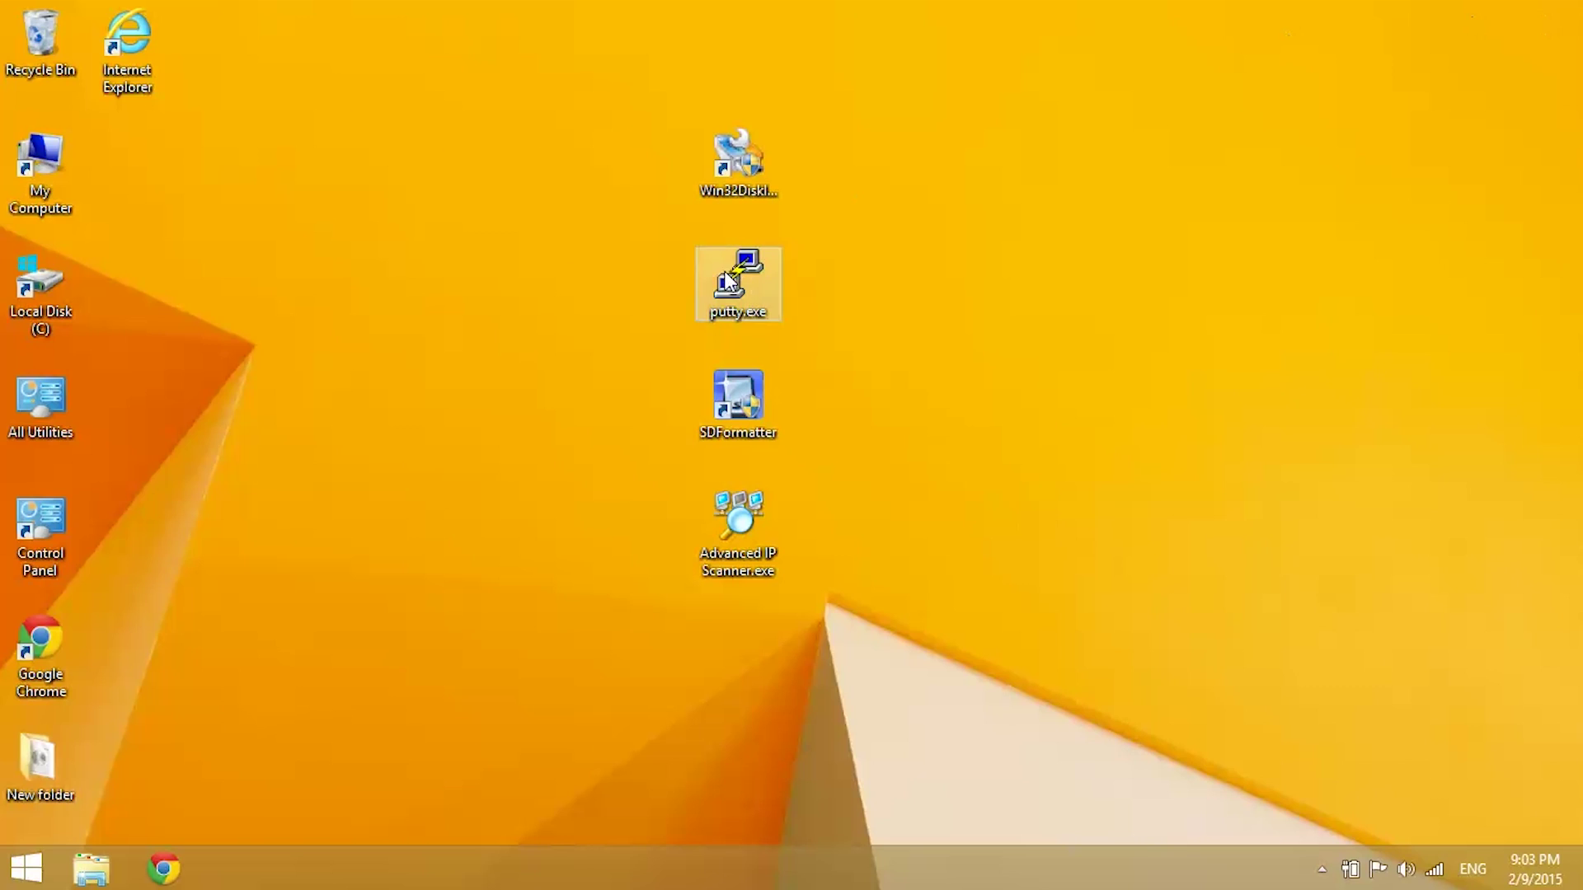
Step: Launch Command Prompt from the Start screen
{"action": "left_click", "coordinate": [23, 868]}
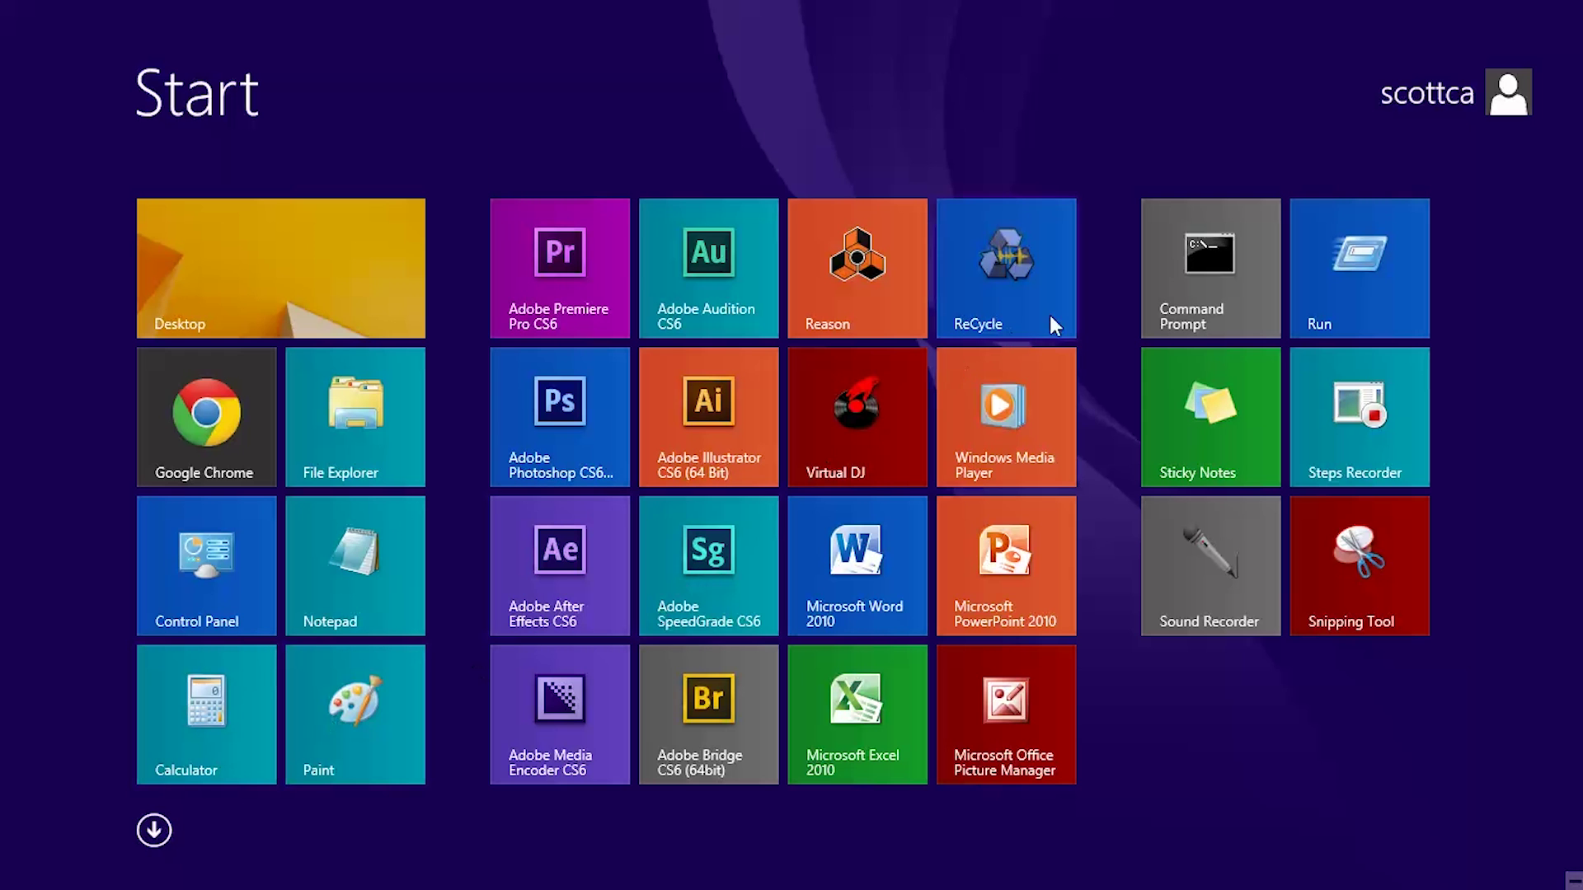
{"action": "left_click", "coordinate": [1199, 269]}
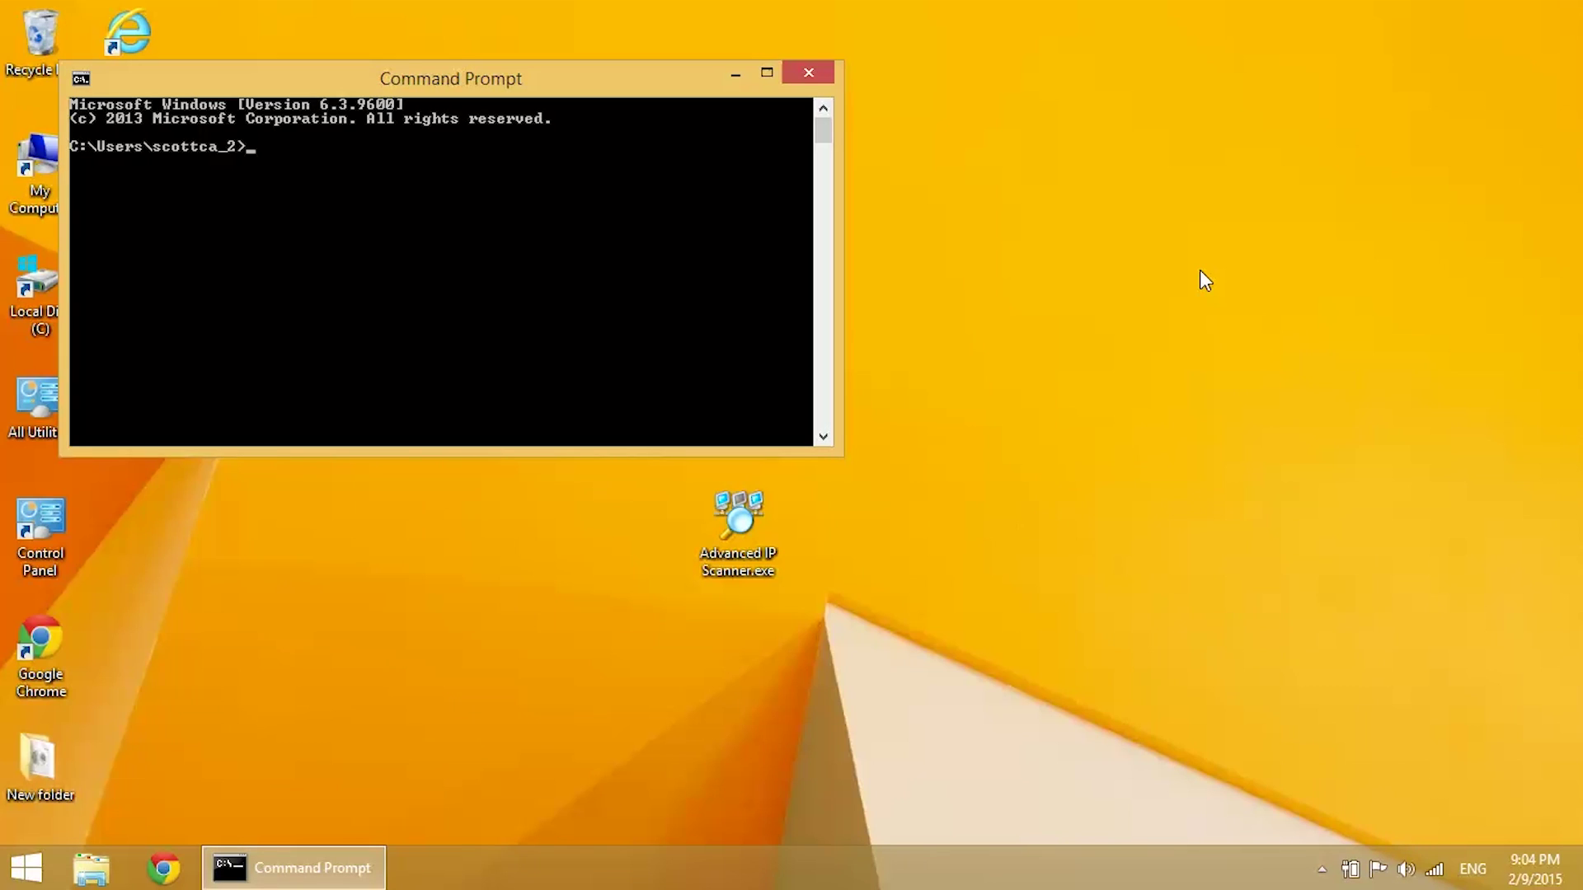
Step: Run ipconfig to find the default gateway 10.0.0.1, then close Command Prompt
{"action": "type", "text": "ipconfig"}
{"action": "key", "text": "Return"}
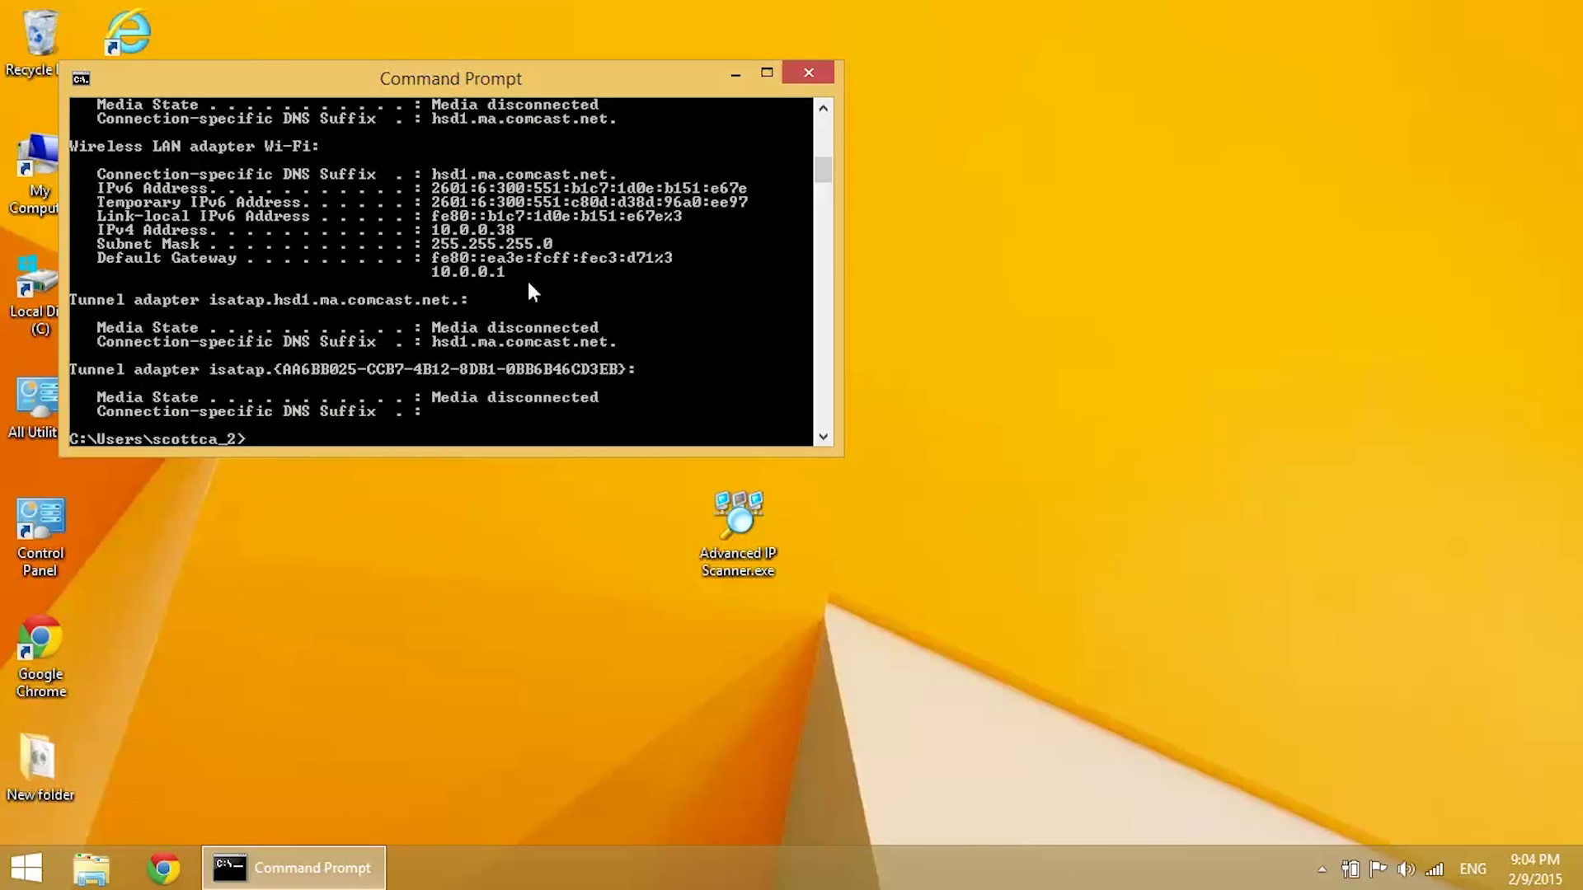
{"action": "left_click", "coordinate": [809, 74]}
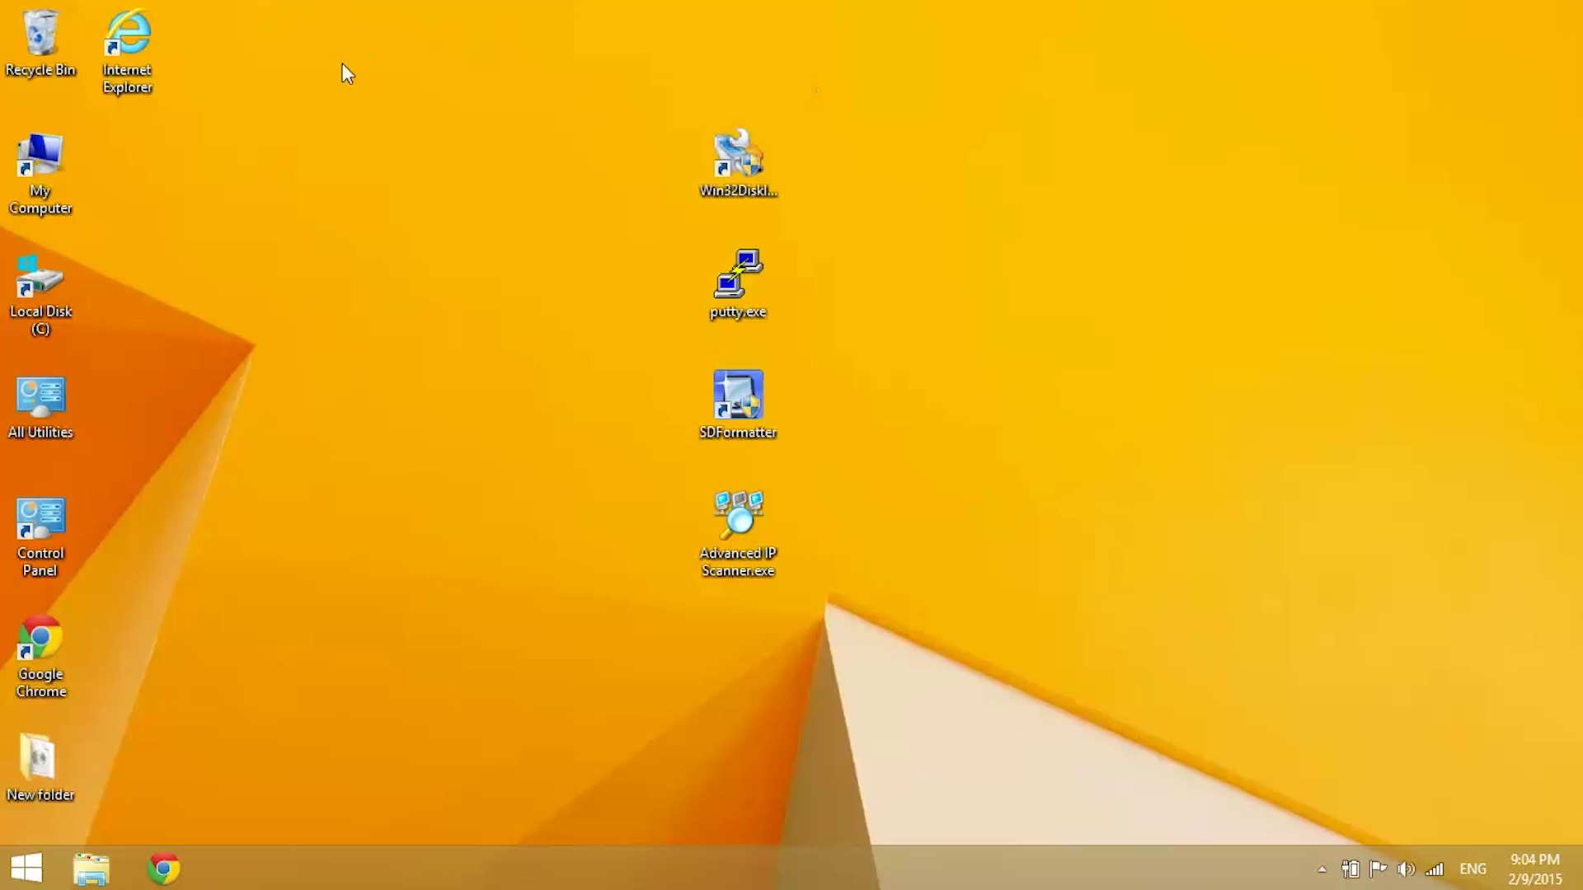
Step: Open Internet Explorer and load the router's page at 10.0.0.1
{"action": "double_click", "coordinate": [140, 55]}
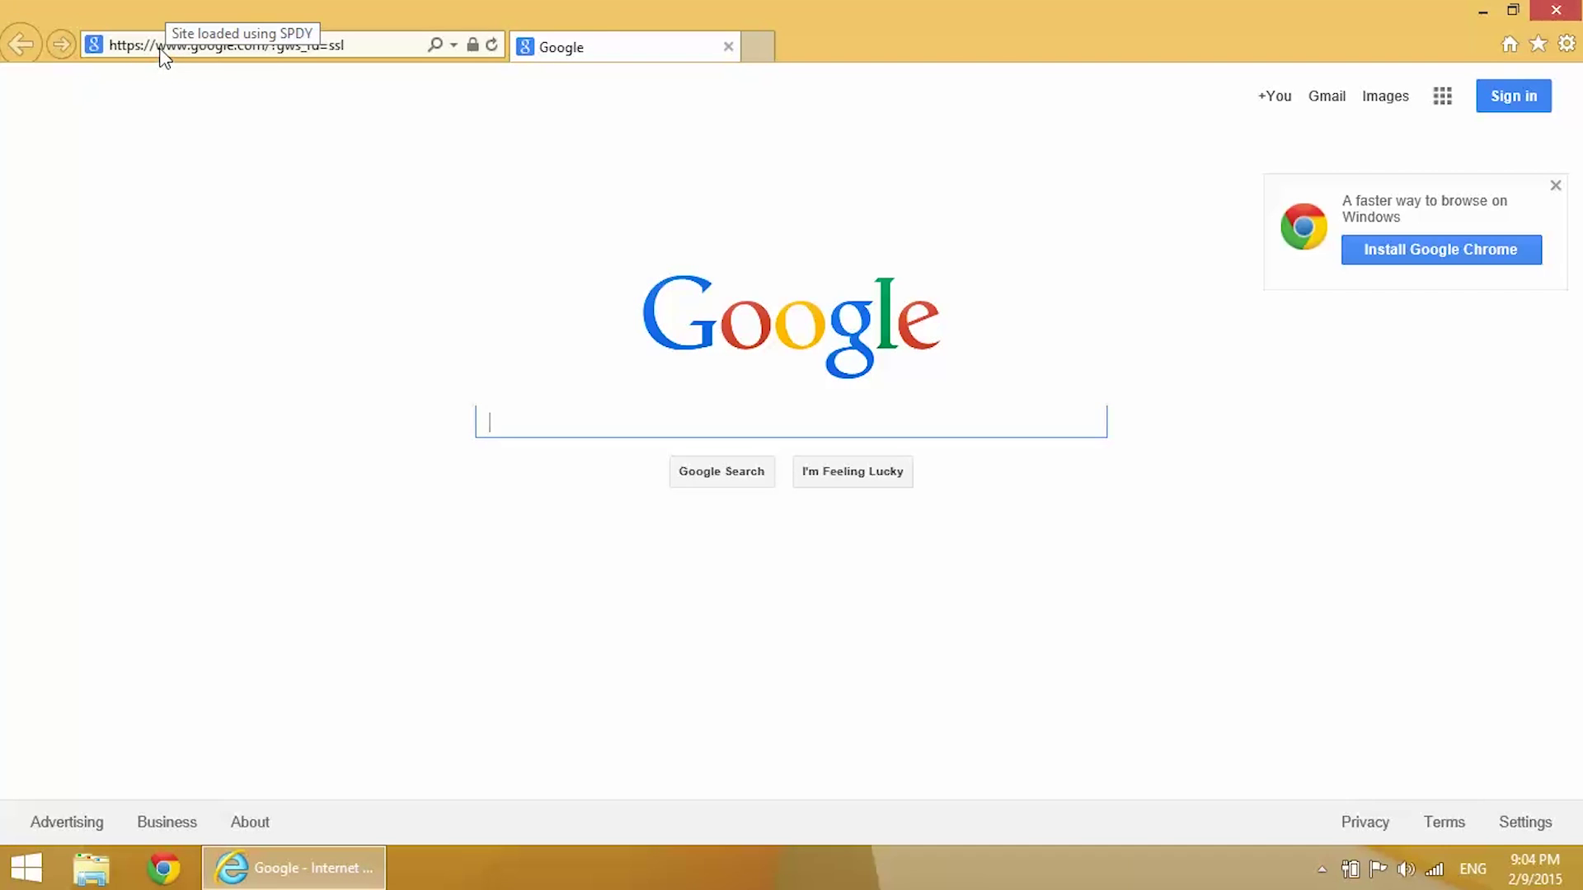
{"action": "left_click", "coordinate": [162, 46]}
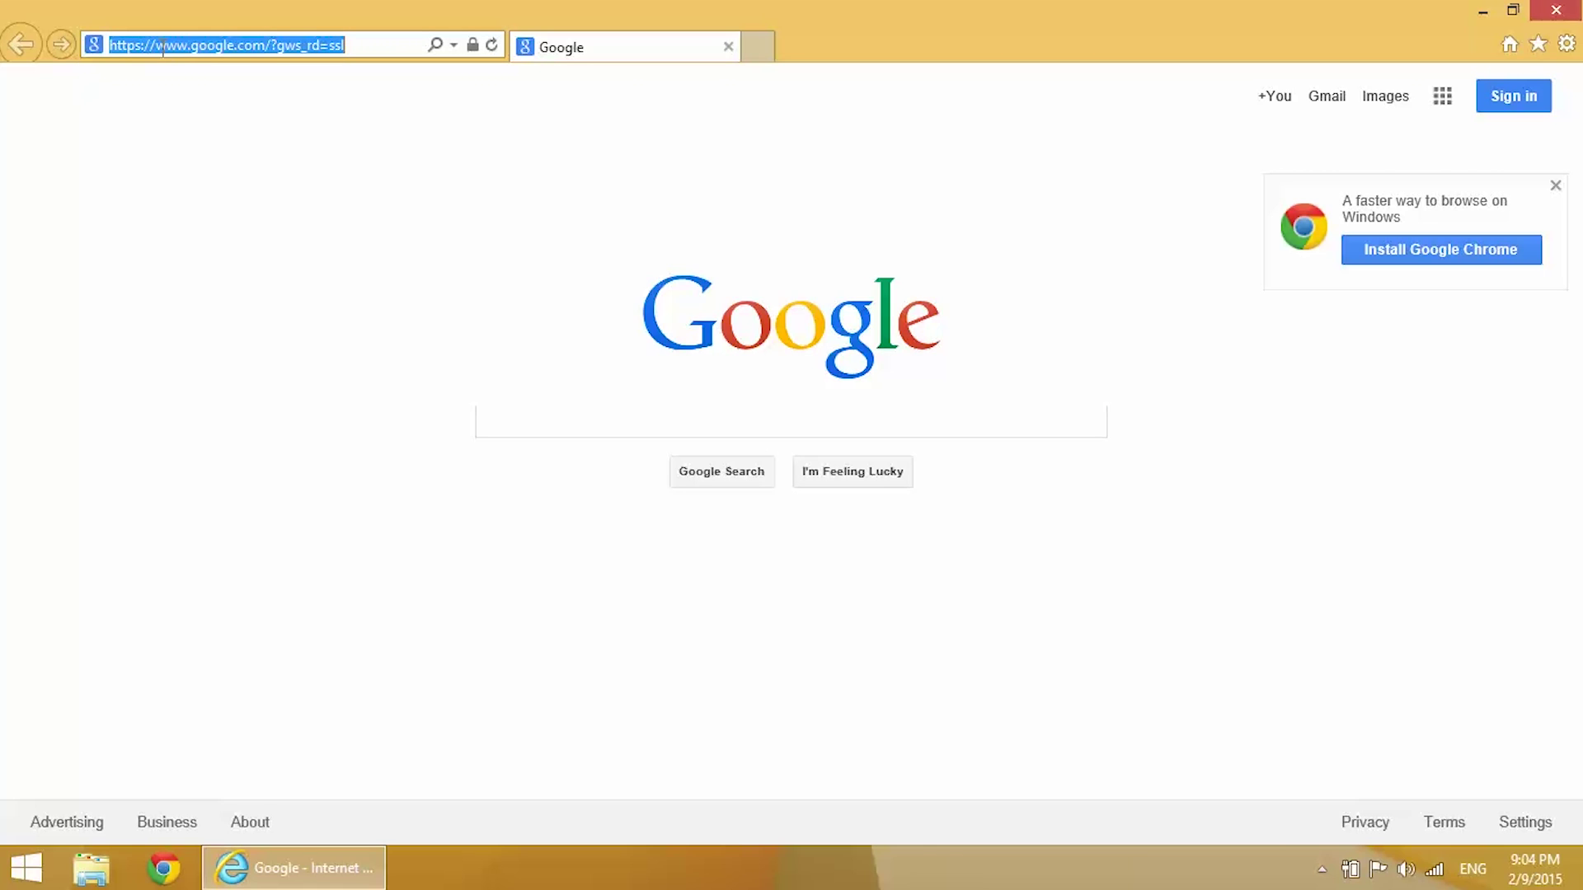
{"action": "type", "text": "10.0.0."}
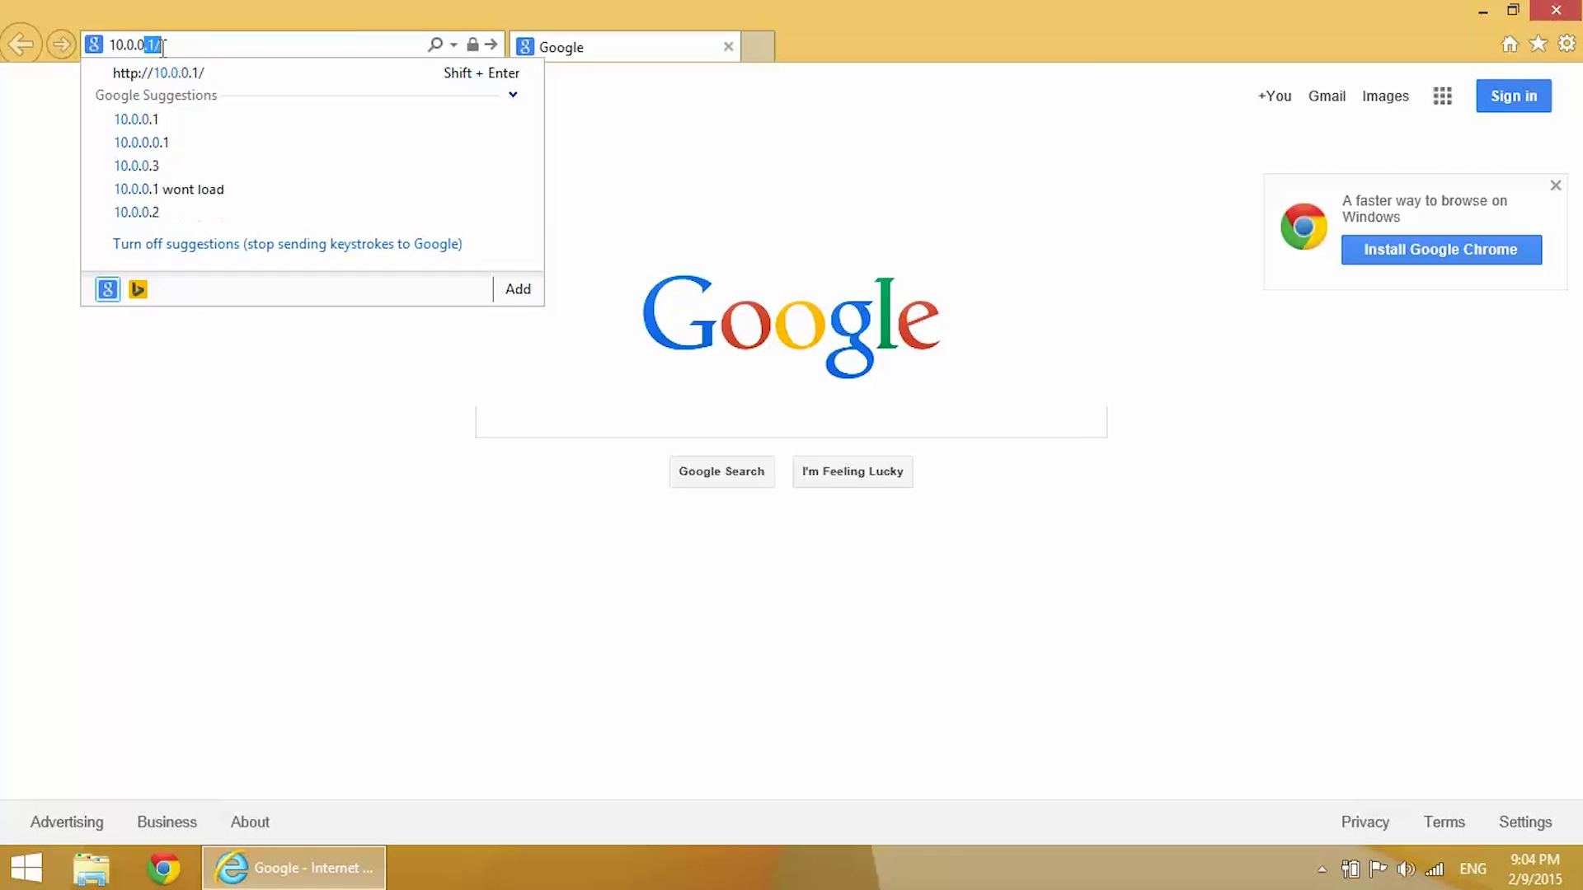
{"action": "type", "text": "1"}
{"action": "key", "text": "BackSpace"}
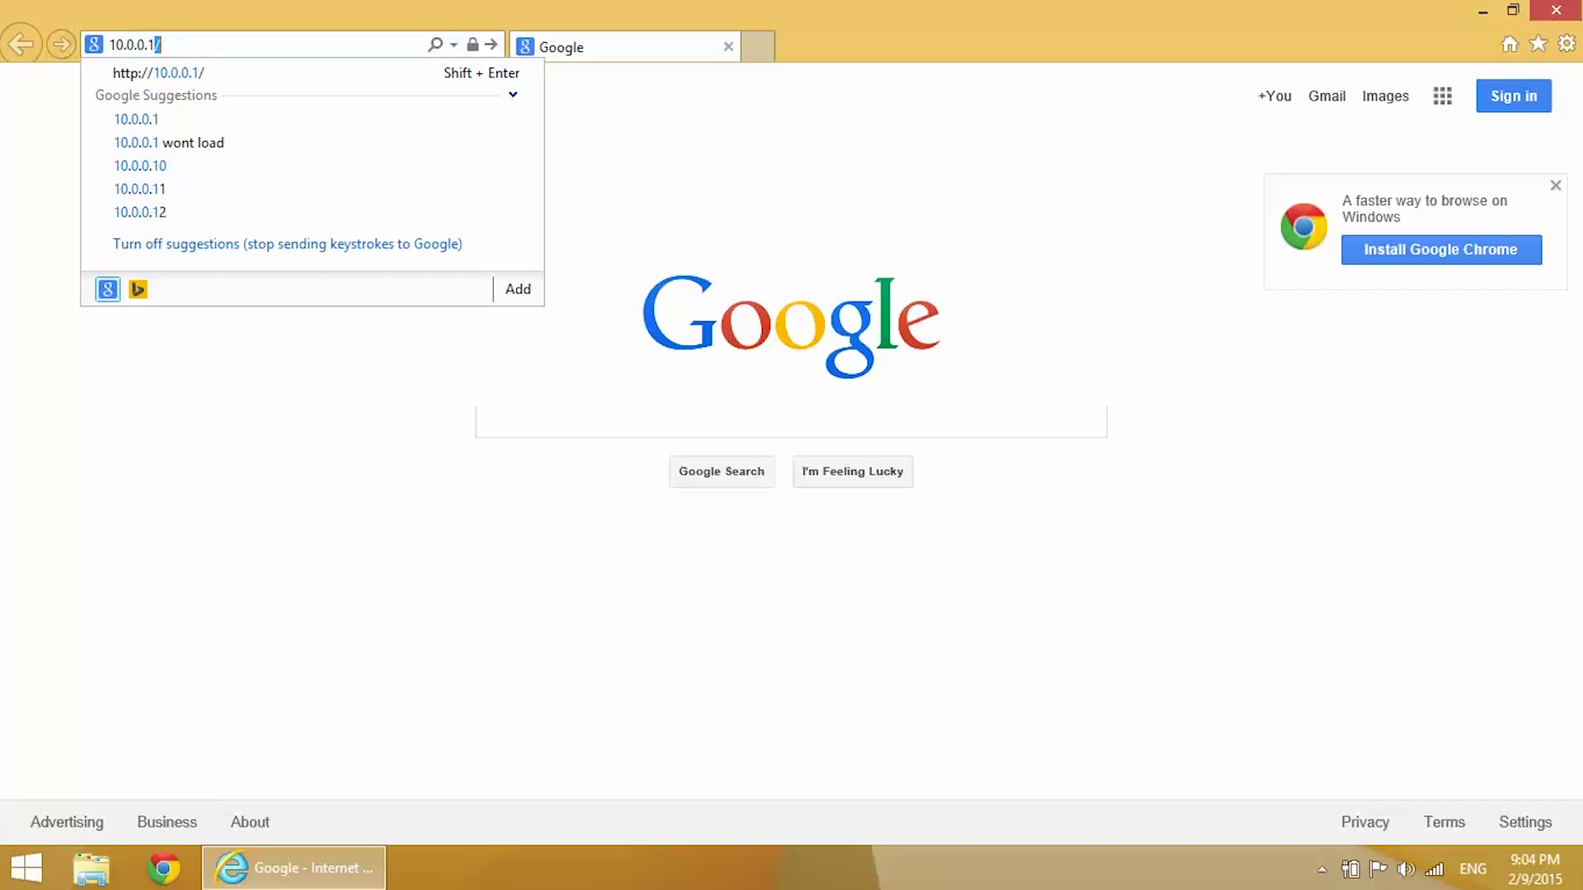
{"action": "key", "text": "Return"}
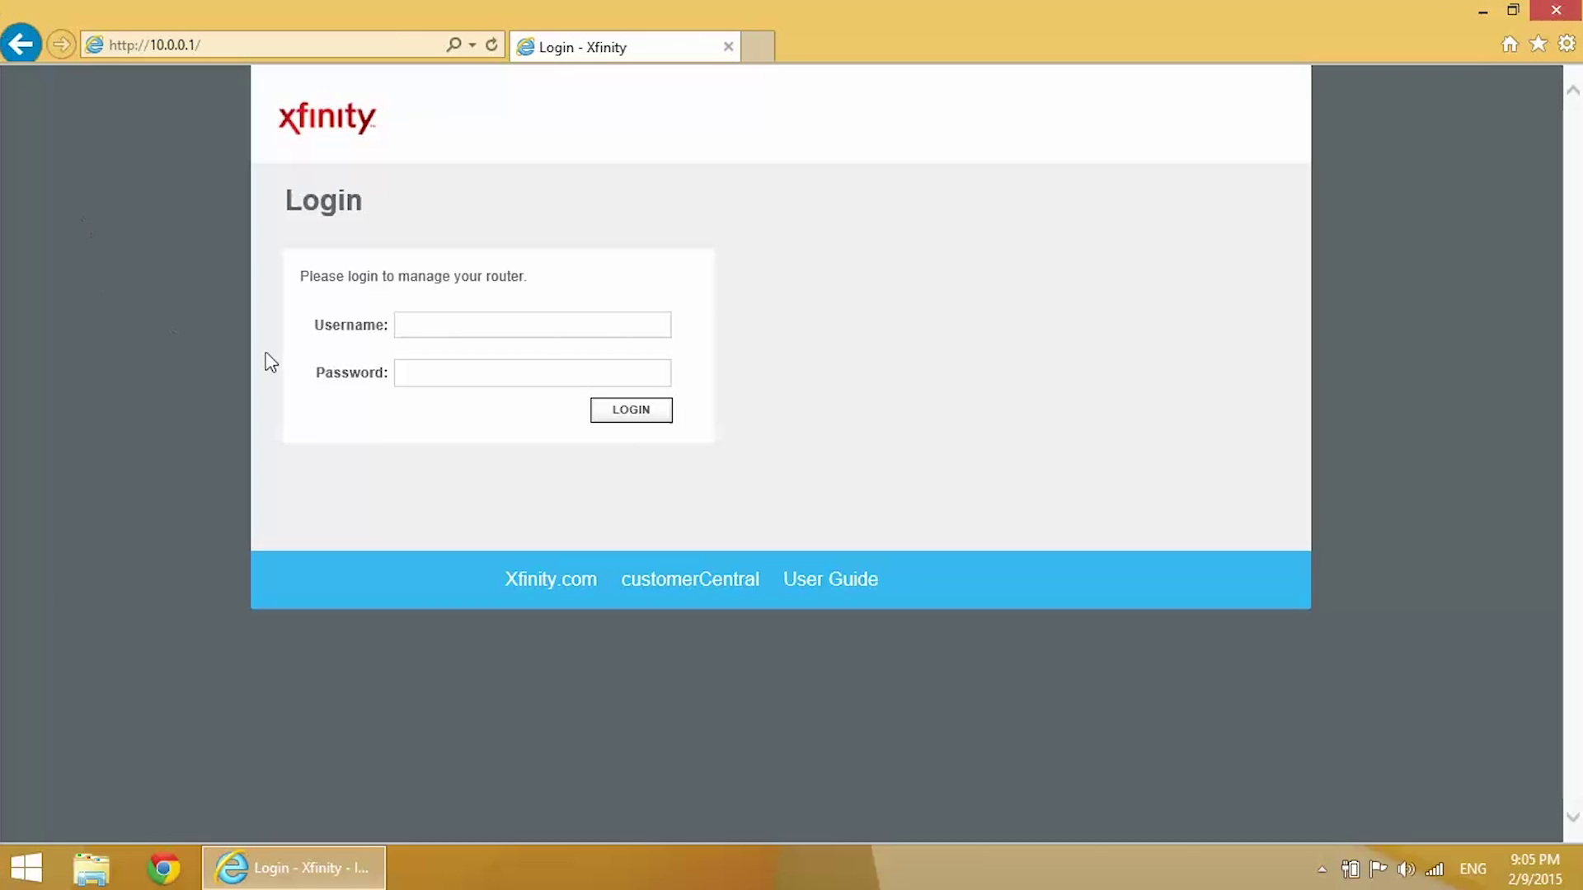
Step: Log in to the Xfinity Gateway with the router's admin credentials, declining to save the password
{"action": "left_click", "coordinate": [478, 325]}
{"action": "type", "text": "admin"}
{"action": "key", "text": "Tab"}
{"action": "type", "text": "password"}
{"action": "left_click", "coordinate": [616, 420]}
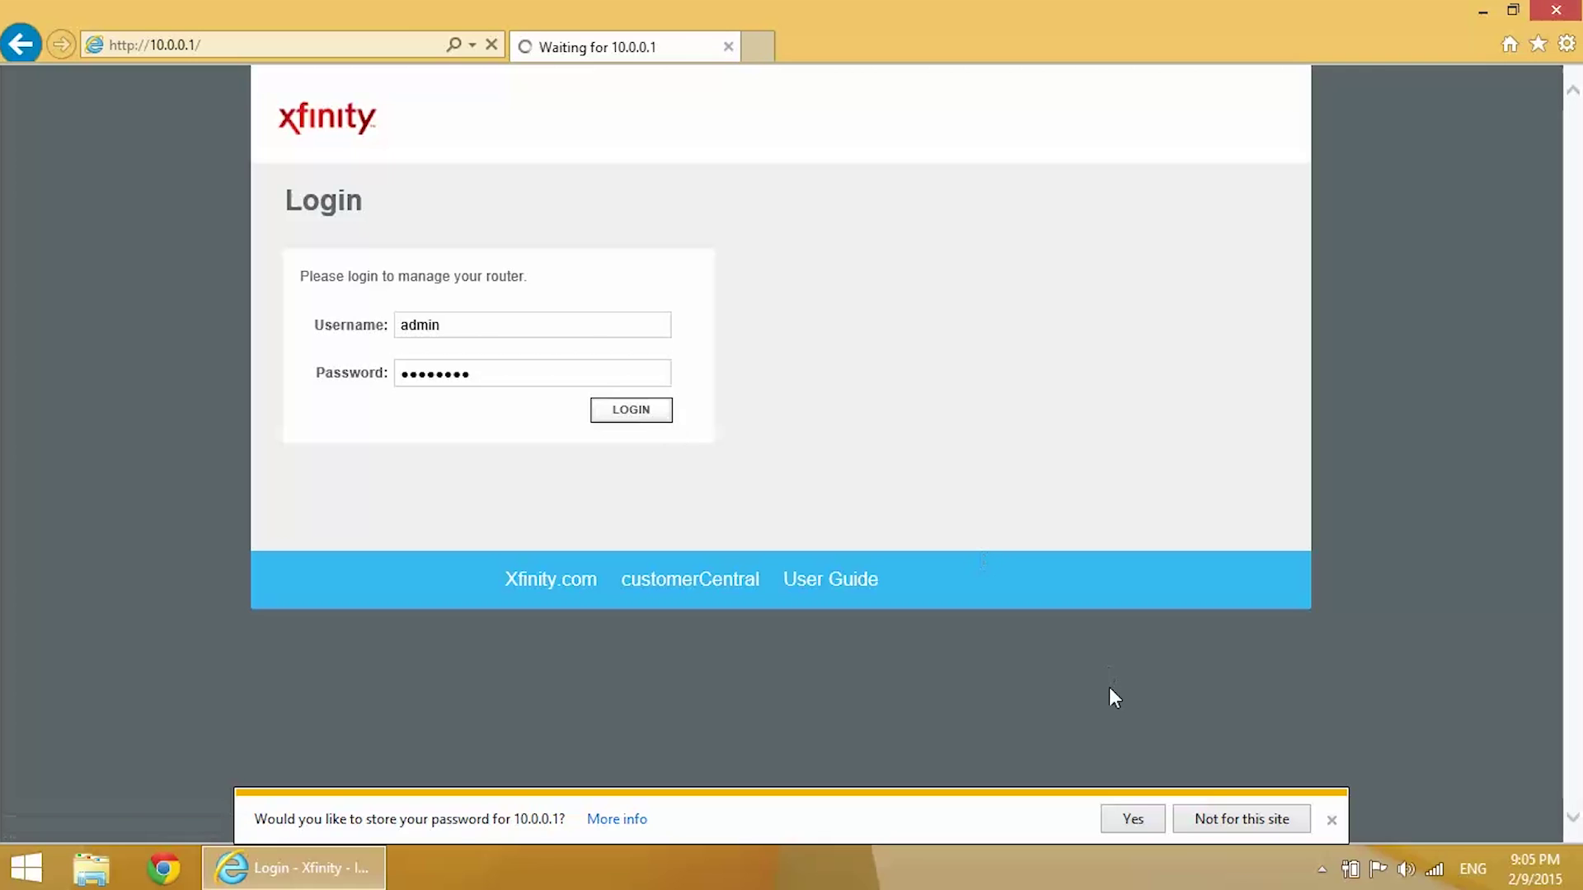
{"action": "left_click", "coordinate": [1208, 816]}
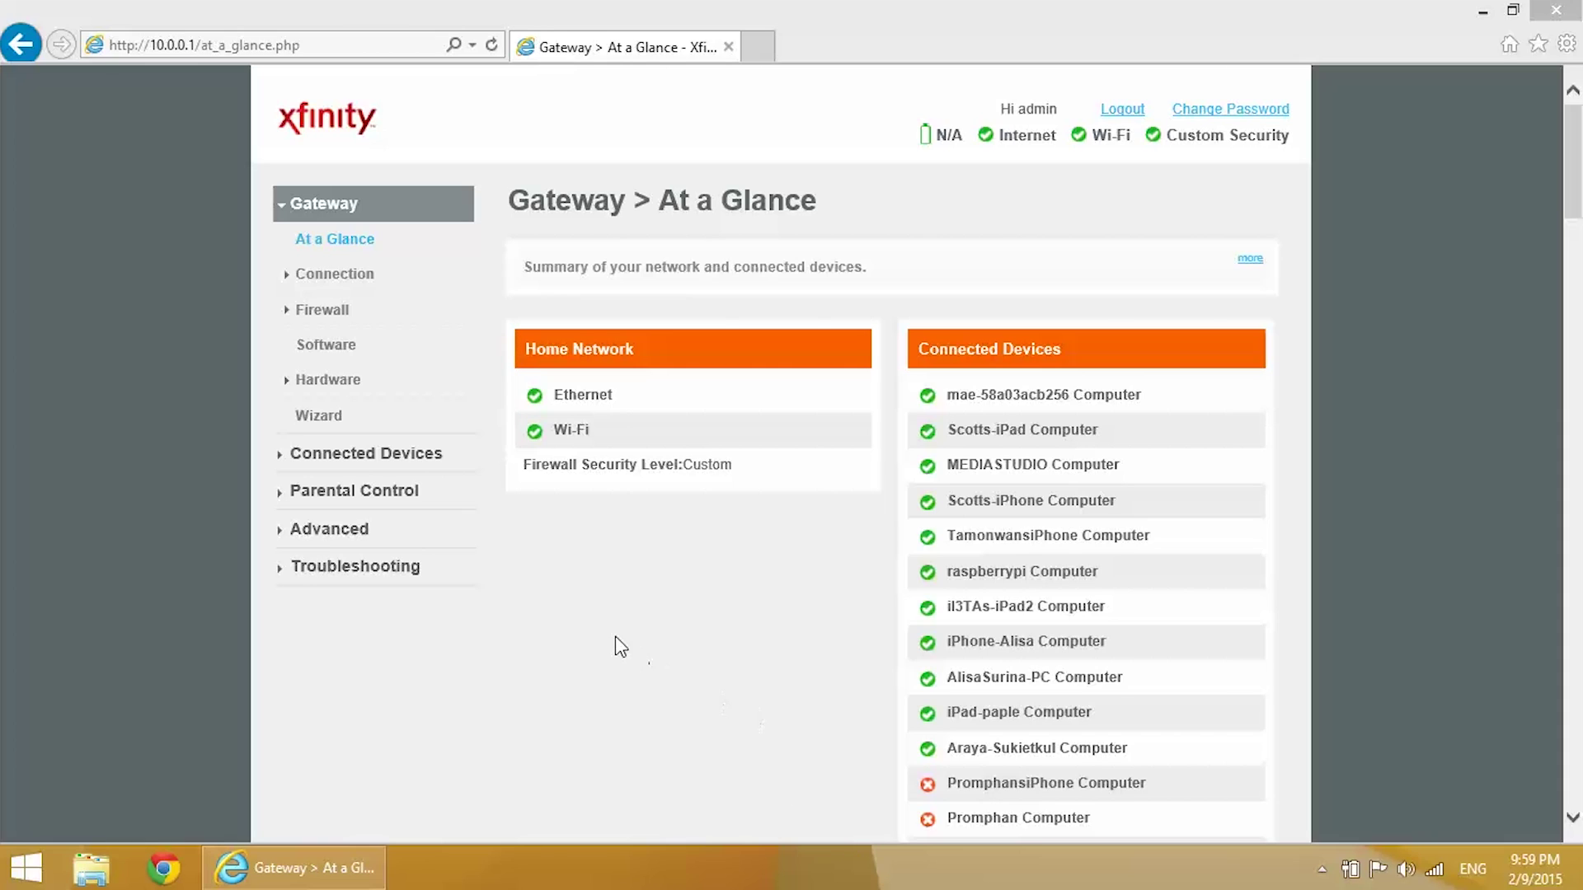
Step: Go to the router's Advanced settings and open the Add Port Forward service name list
{"action": "left_click", "coordinate": [395, 540]}
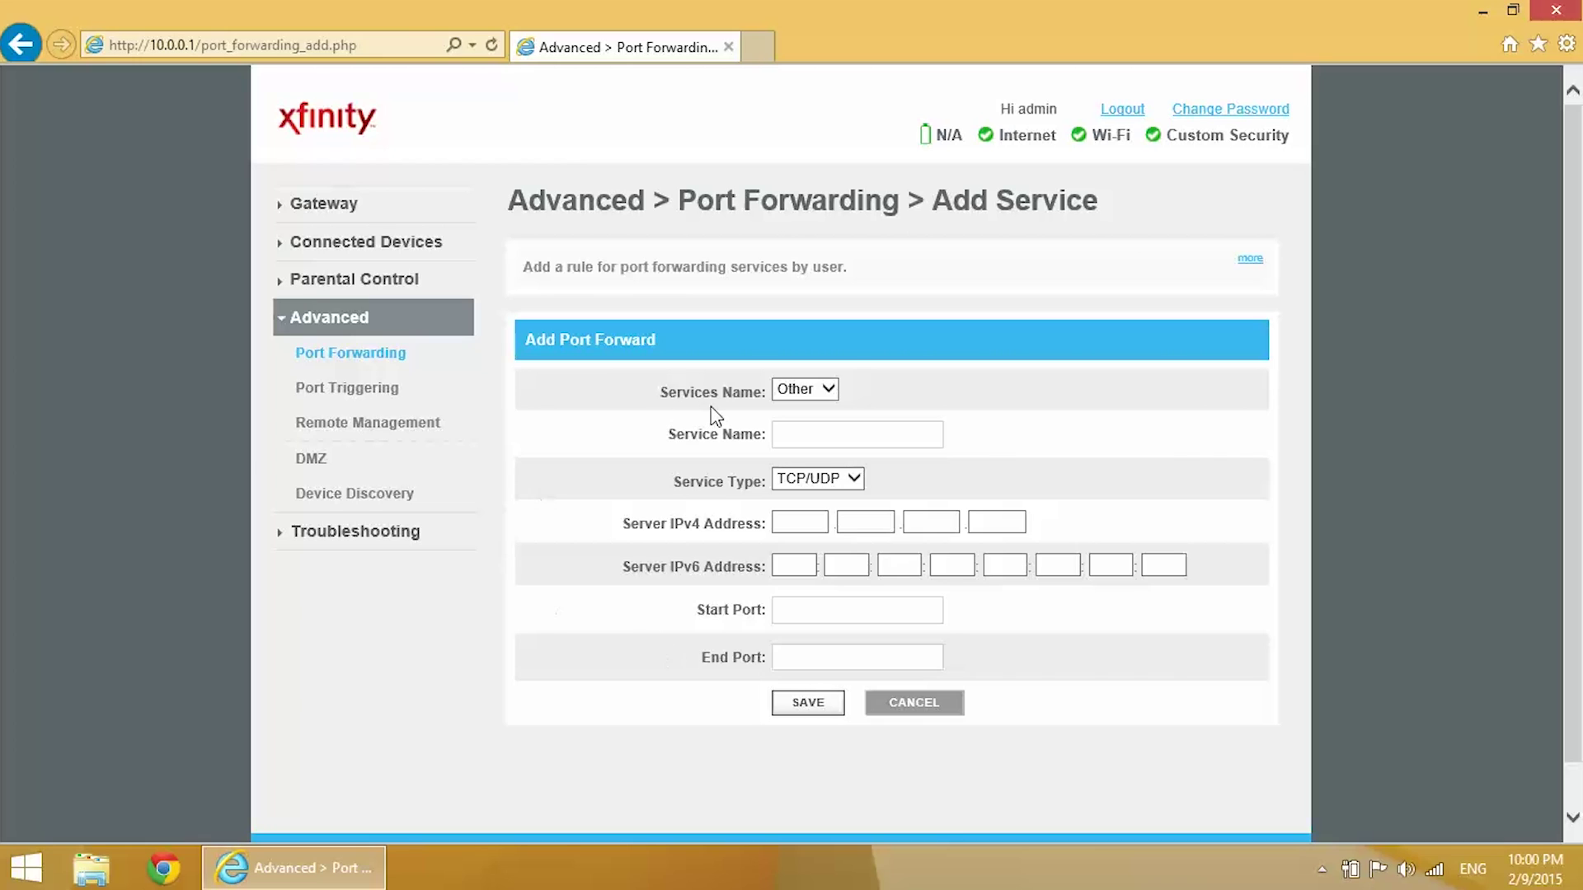
{"action": "left_click", "coordinate": [828, 390]}
Step: Name the service 'Raspberry Pi Connection' under Other, keeping the TCP/UDP protocol
{"action": "left_click", "coordinate": [833, 389]}
{"action": "left_click", "coordinate": [831, 435]}
{"action": "type", "text": "Raspberry Pi Connection"}
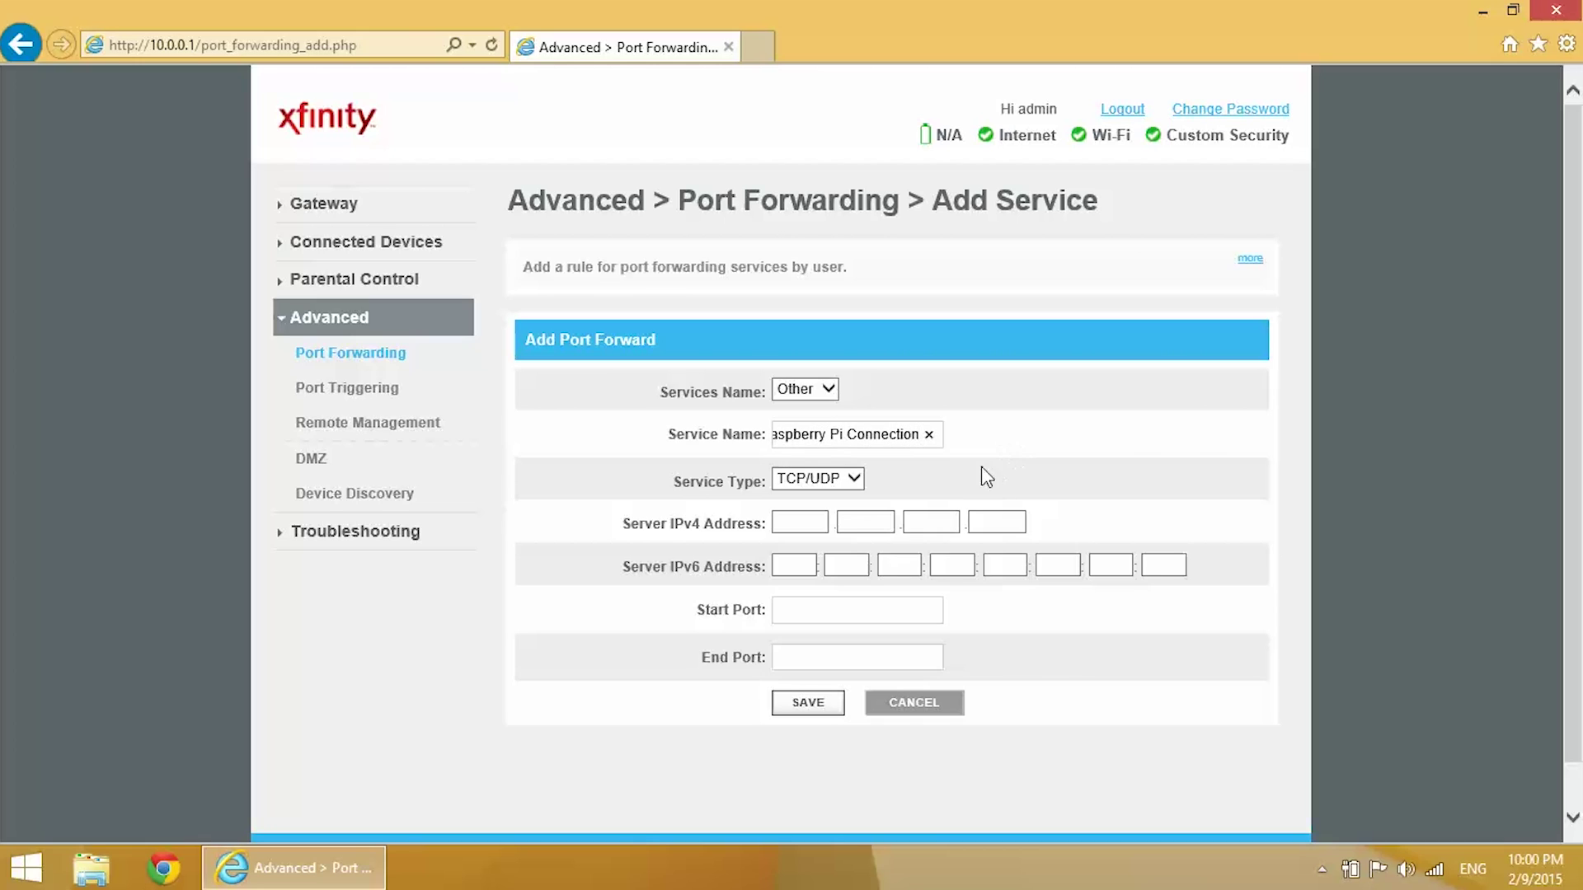
{"action": "left_click", "coordinate": [855, 478]}
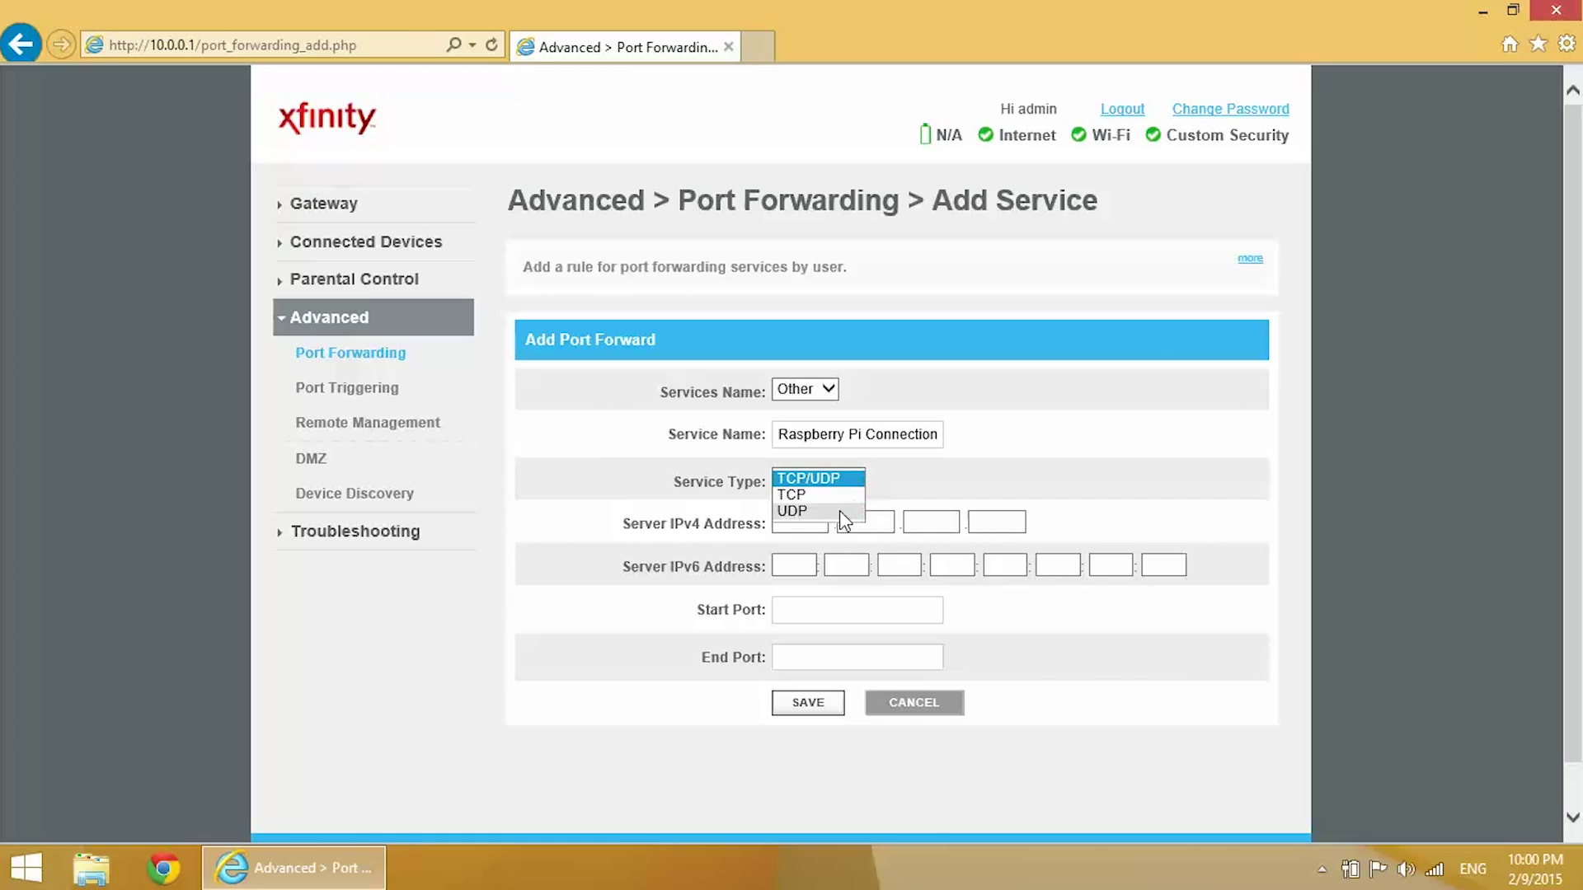
{"action": "left_click", "coordinate": [840, 478]}
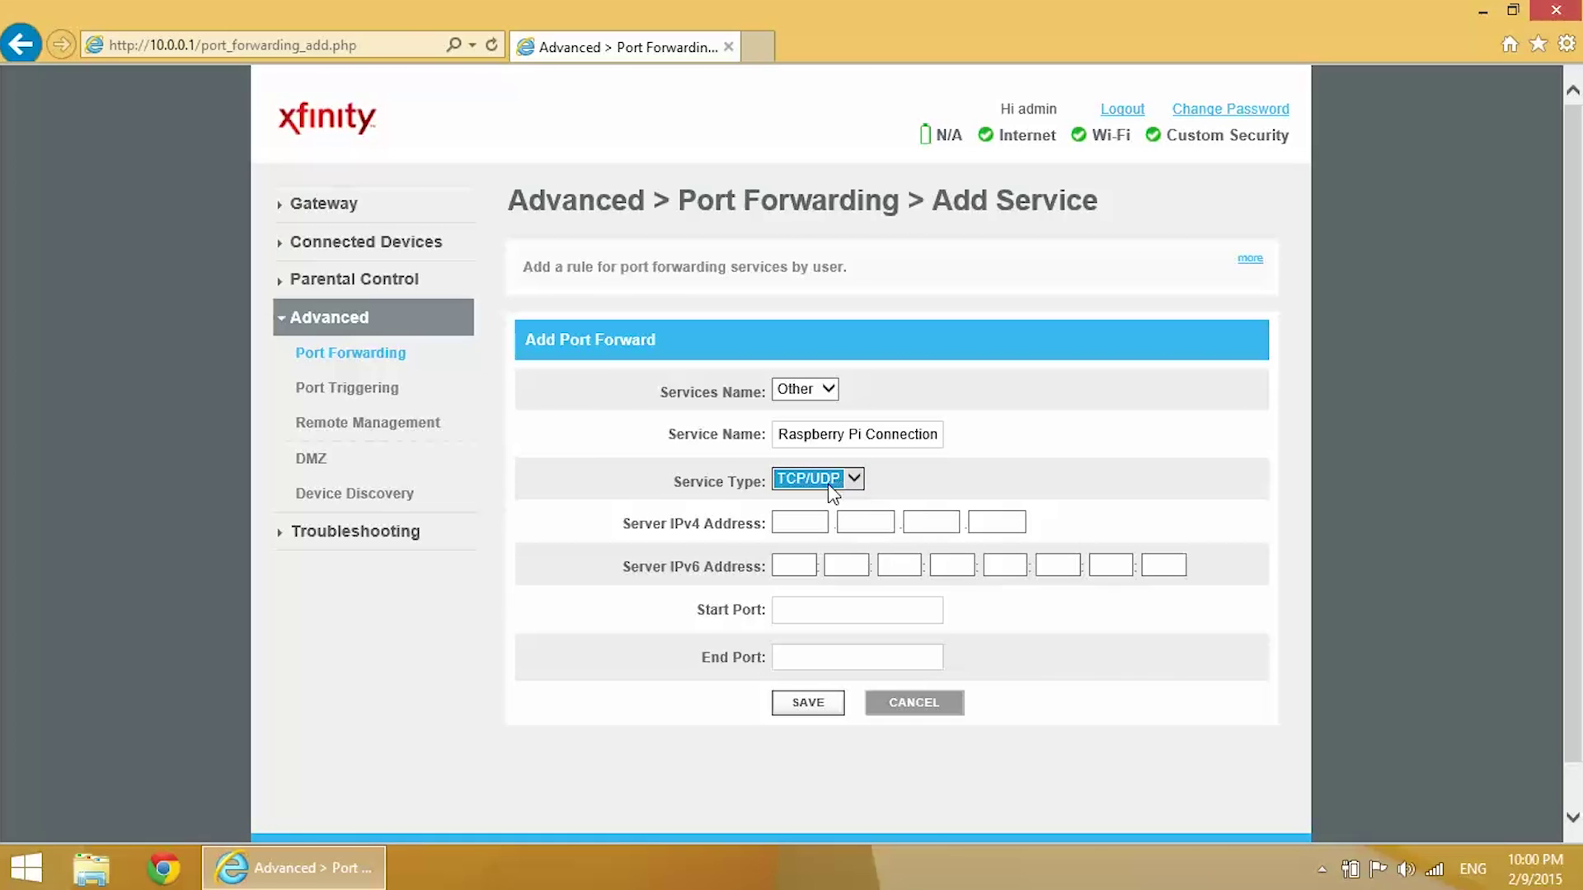
Step: Forward start and end port 3389 to IP 10.0.0.106 and save the rule
{"action": "left_click", "coordinate": [802, 521]}
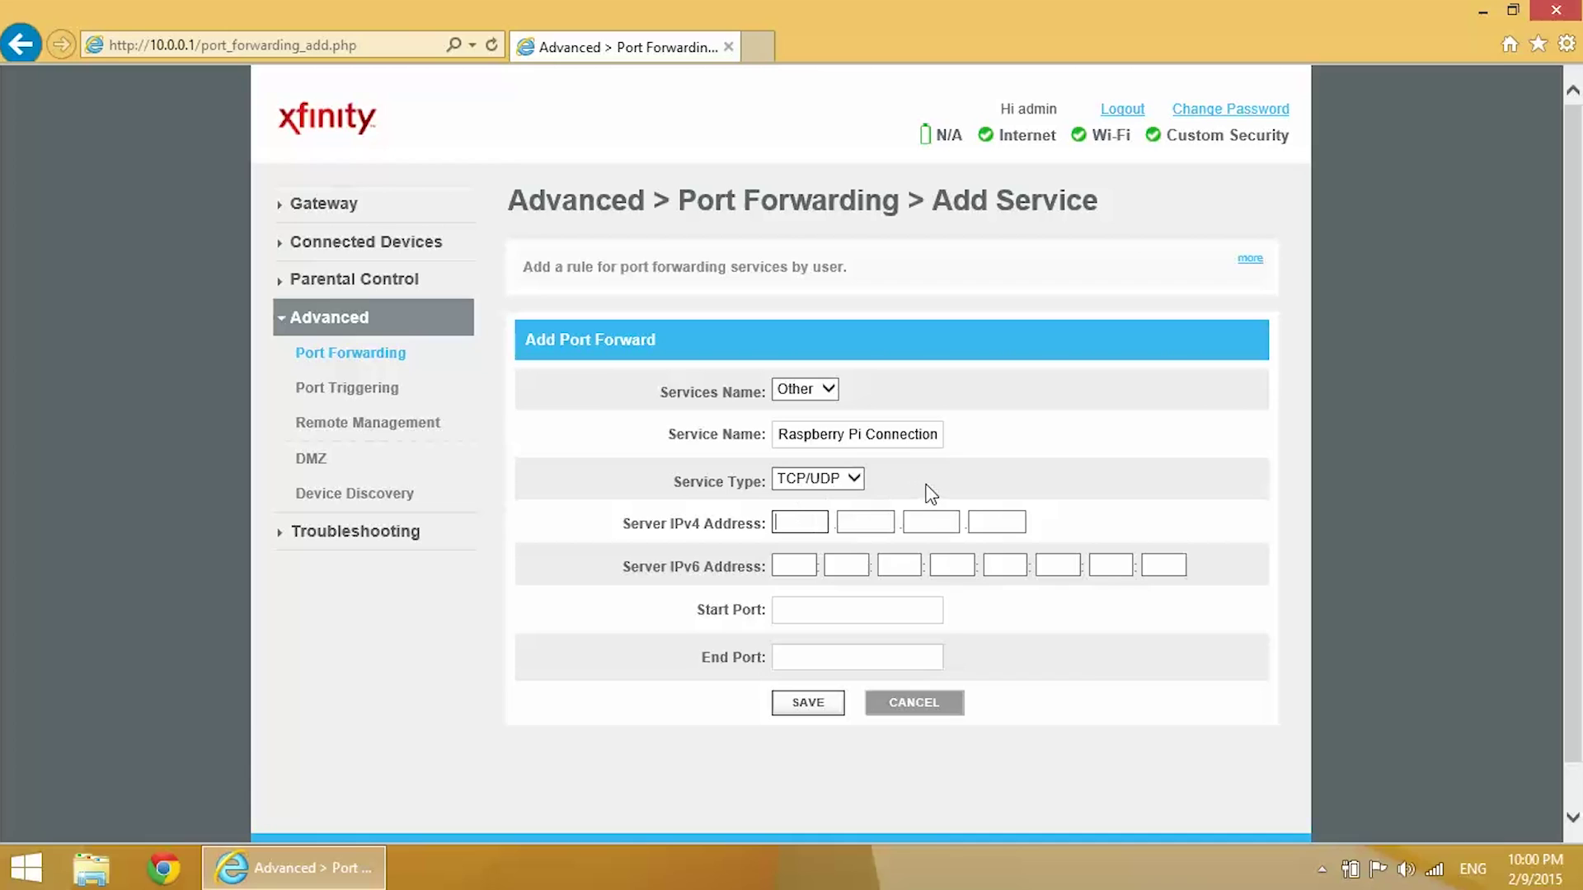
{"action": "type", "text": "10"}
{"action": "key", "text": "Tab"}
{"action": "type", "text": "0"}
{"action": "key", "text": "Tab"}
{"action": "type", "text": "0"}
{"action": "key", "text": "Tab"}
{"action": "type", "text": "106"}
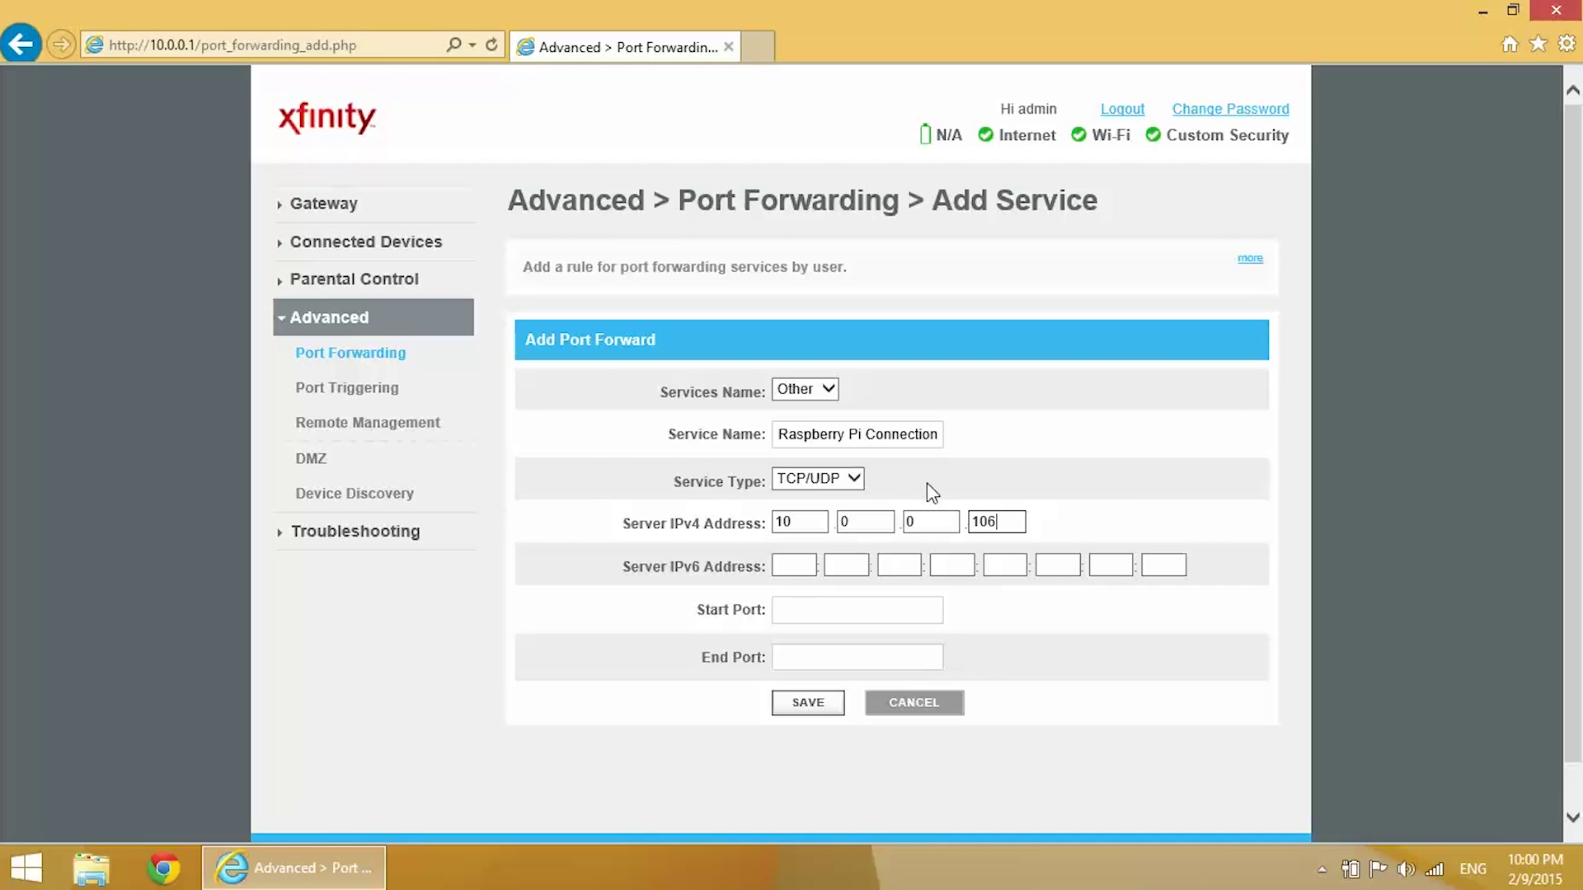
{"action": "left_click", "coordinate": [880, 614]}
{"action": "type", "text": "3389"}
{"action": "key", "text": "Tab"}
{"action": "type", "text": "3389"}
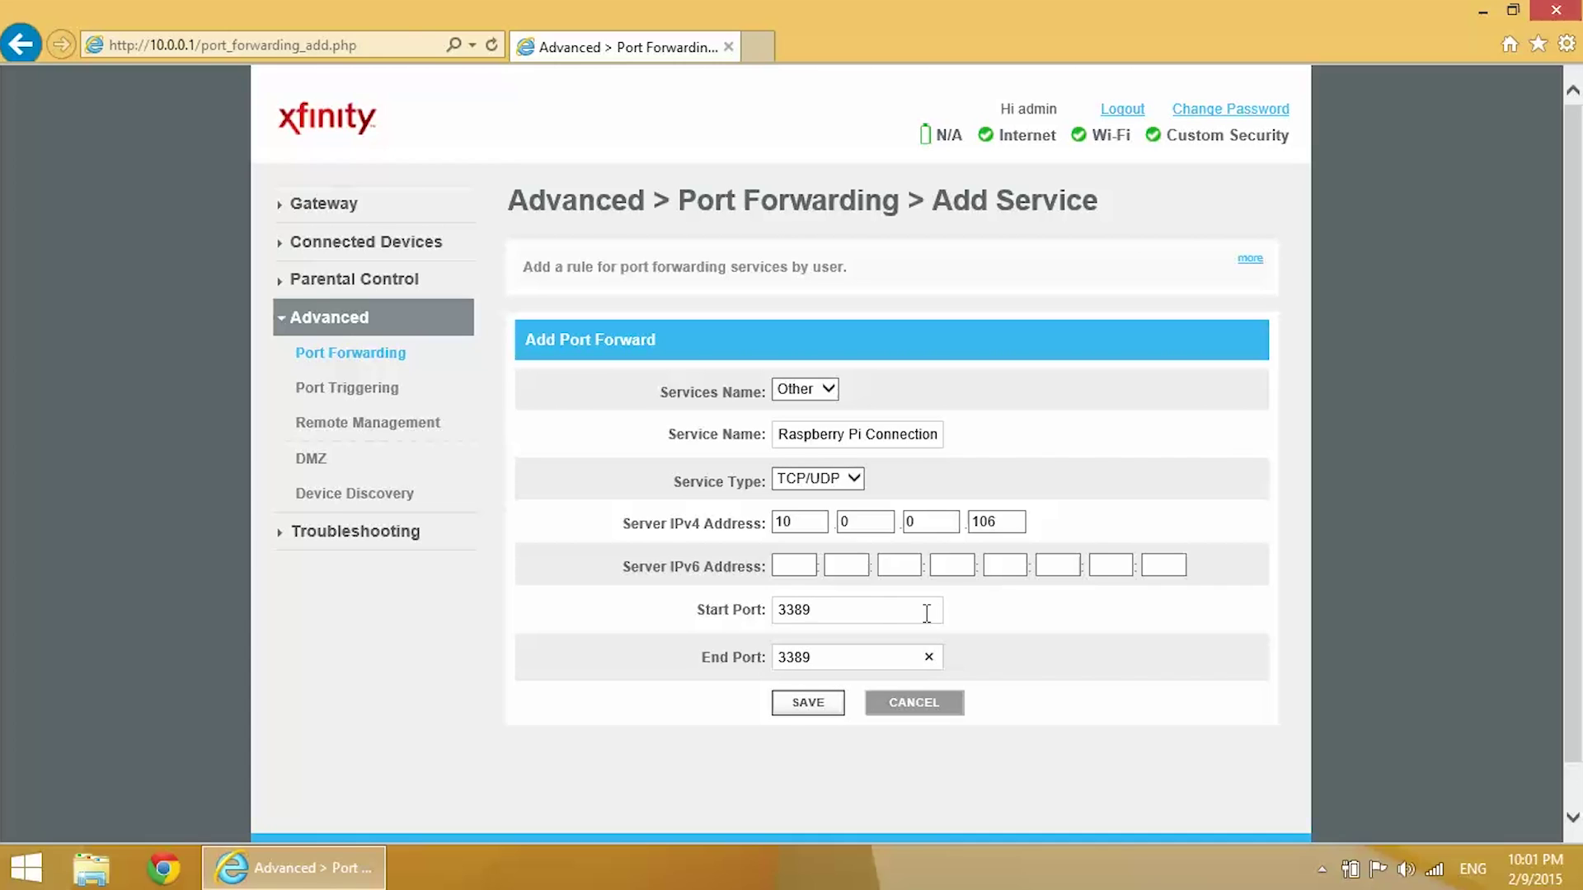
{"action": "left_click", "coordinate": [807, 714]}
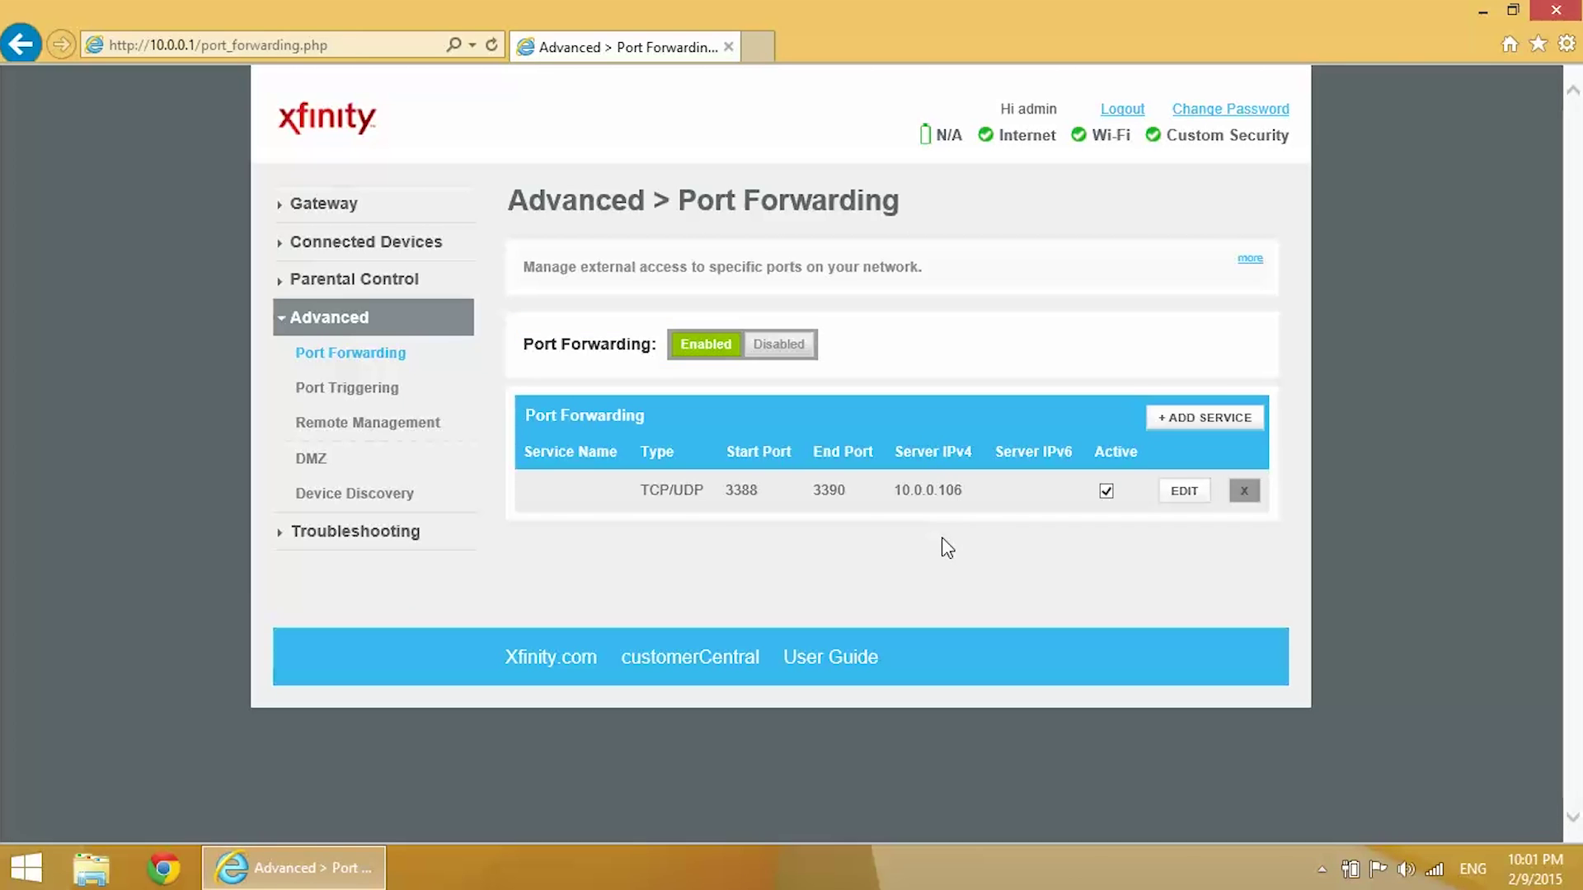
{"action": "left_click", "coordinate": [754, 51]}
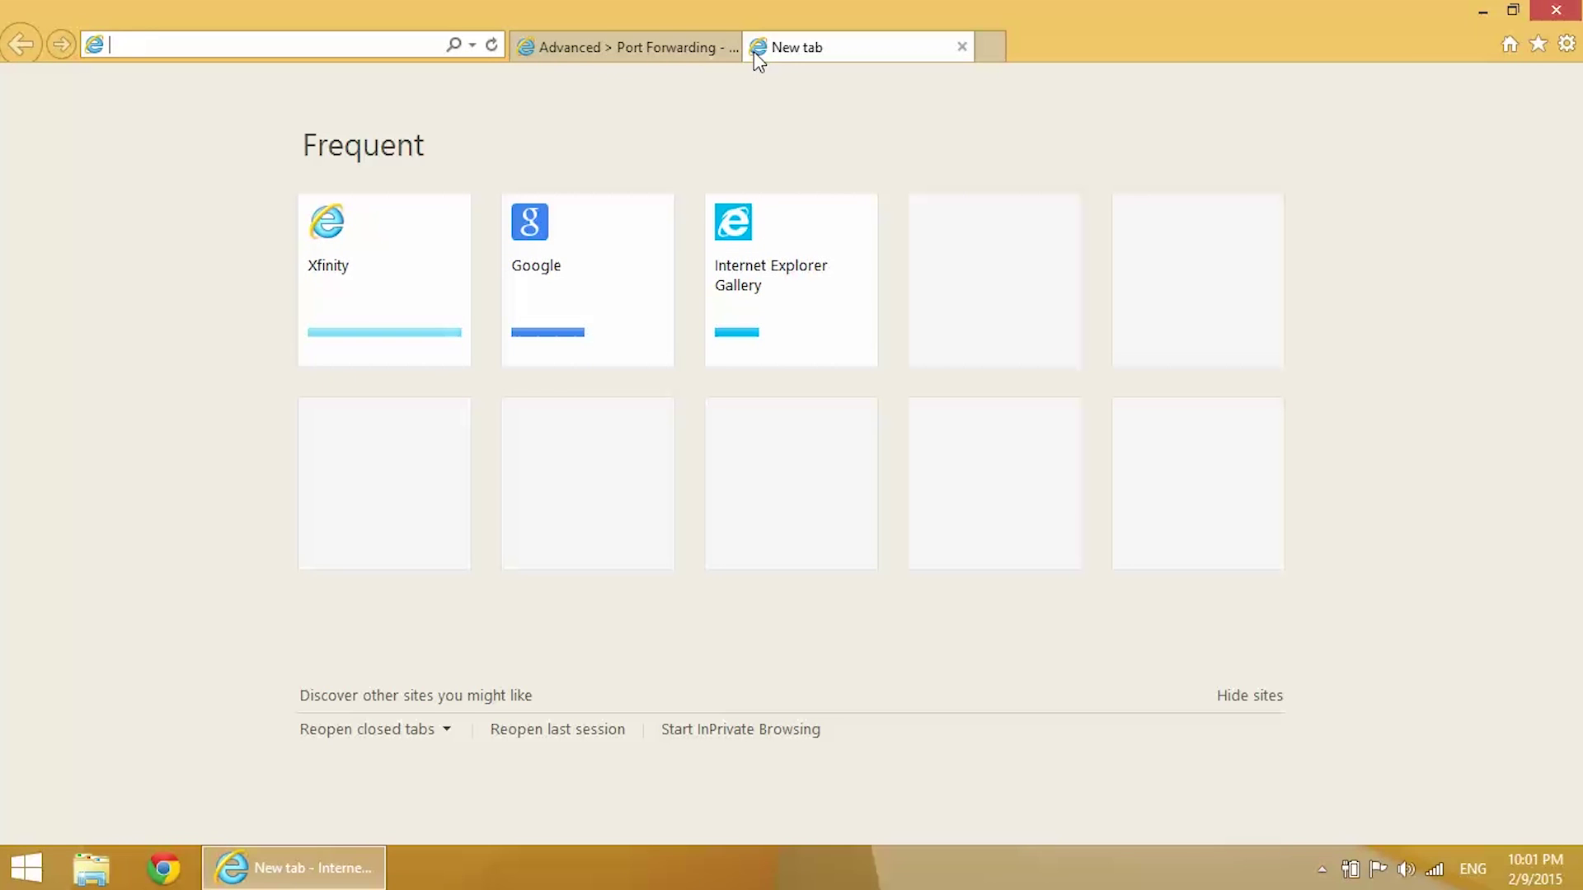
{"action": "type", "text": "what is my"}
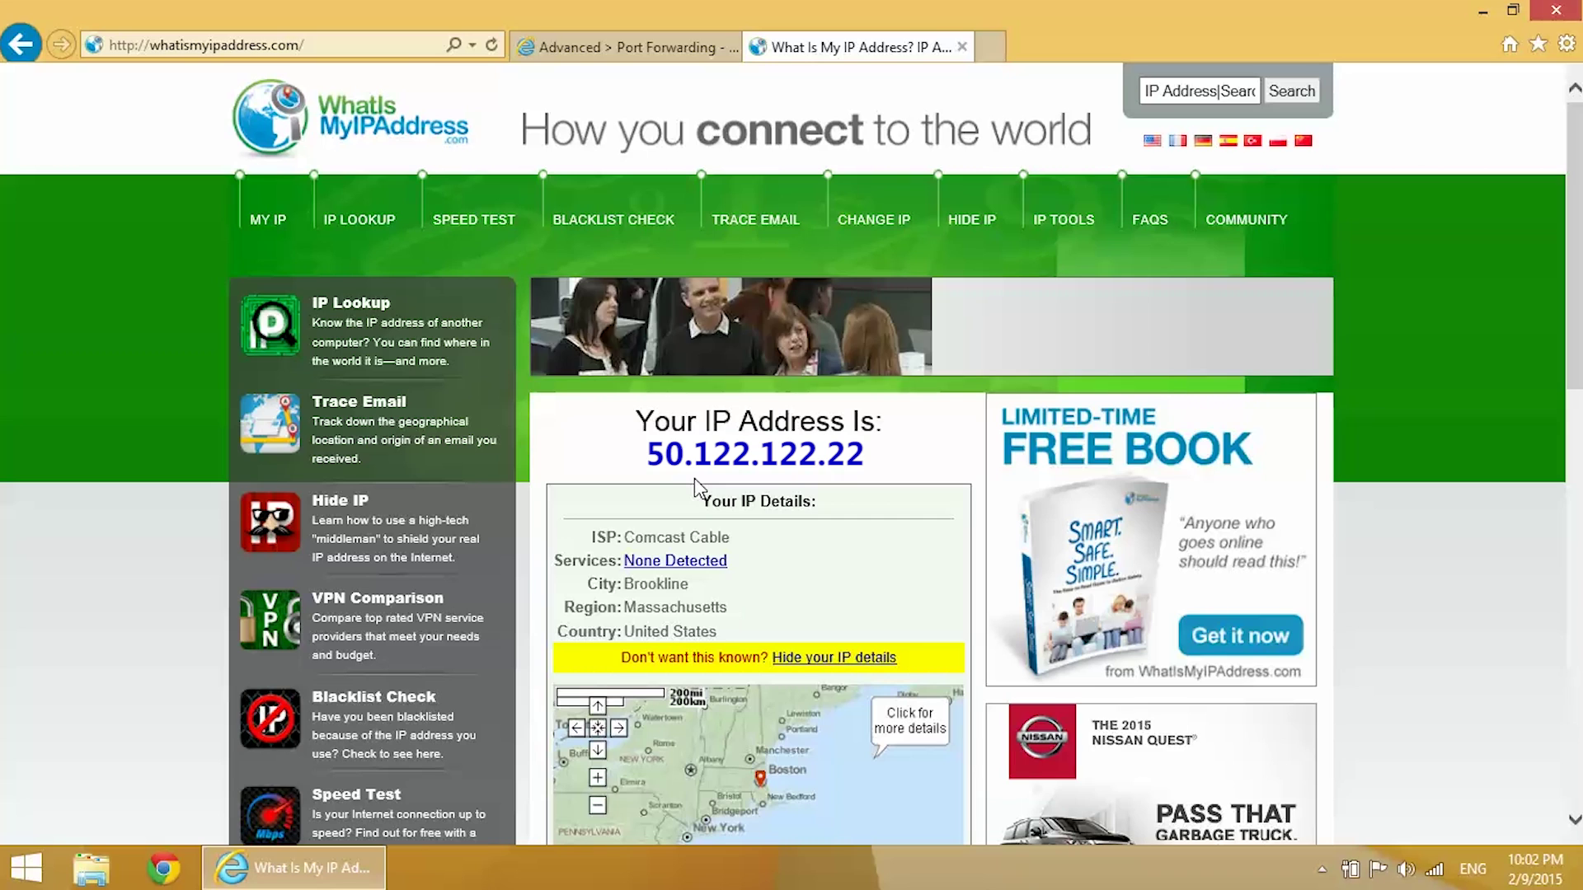
{"action": "key", "text": "super"}
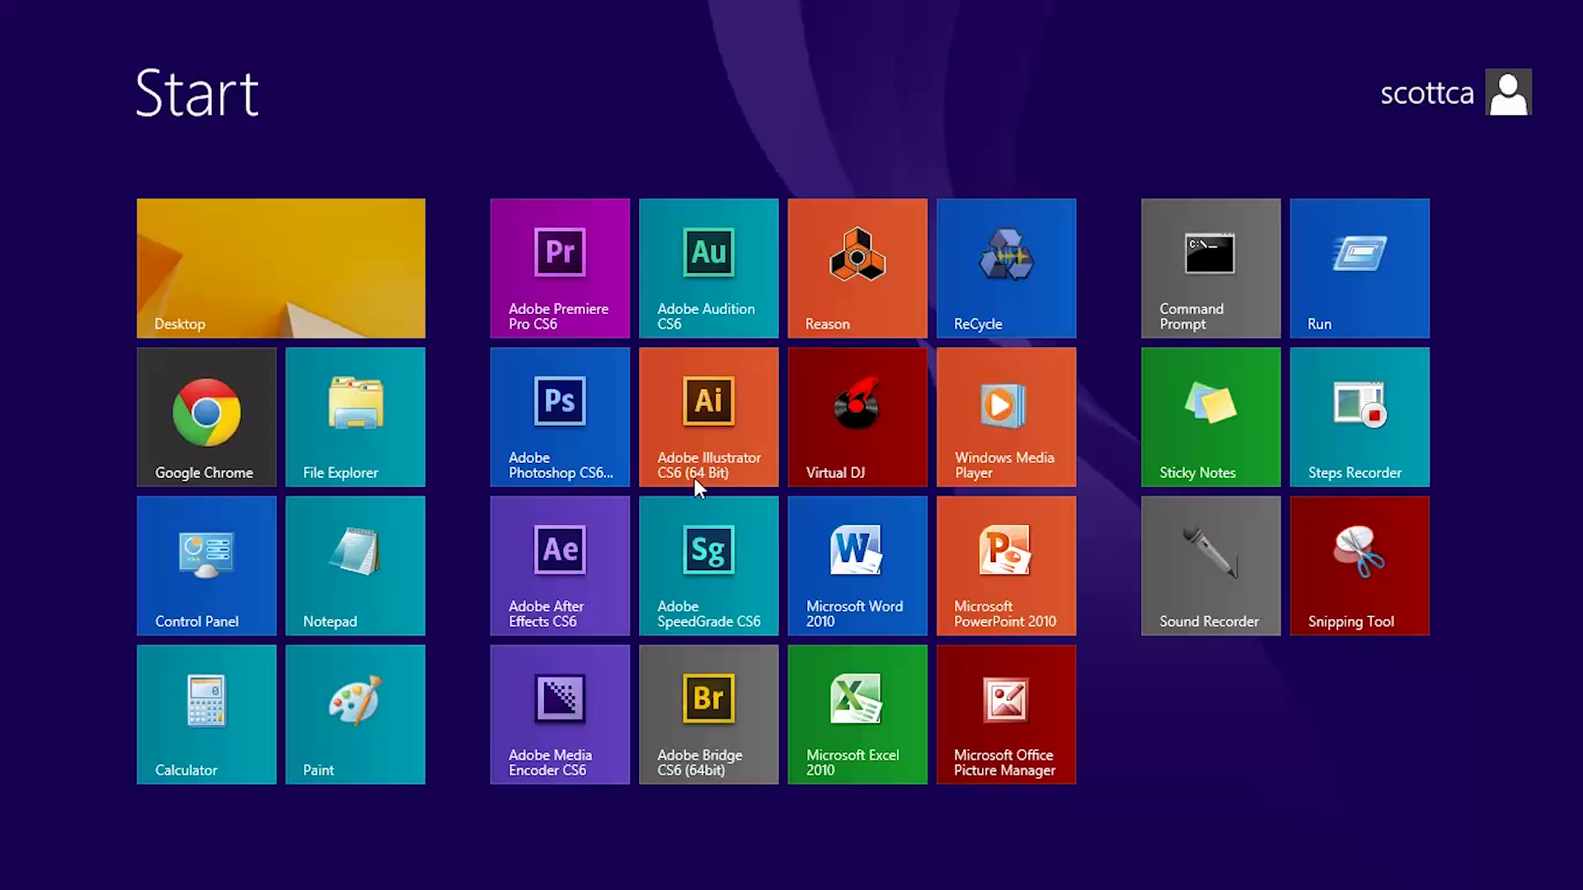
Step: Launch Remote Desktop Connection and connect to 50.122.122.22:3389
{"action": "type", "text": "remote Desktop Connection"}
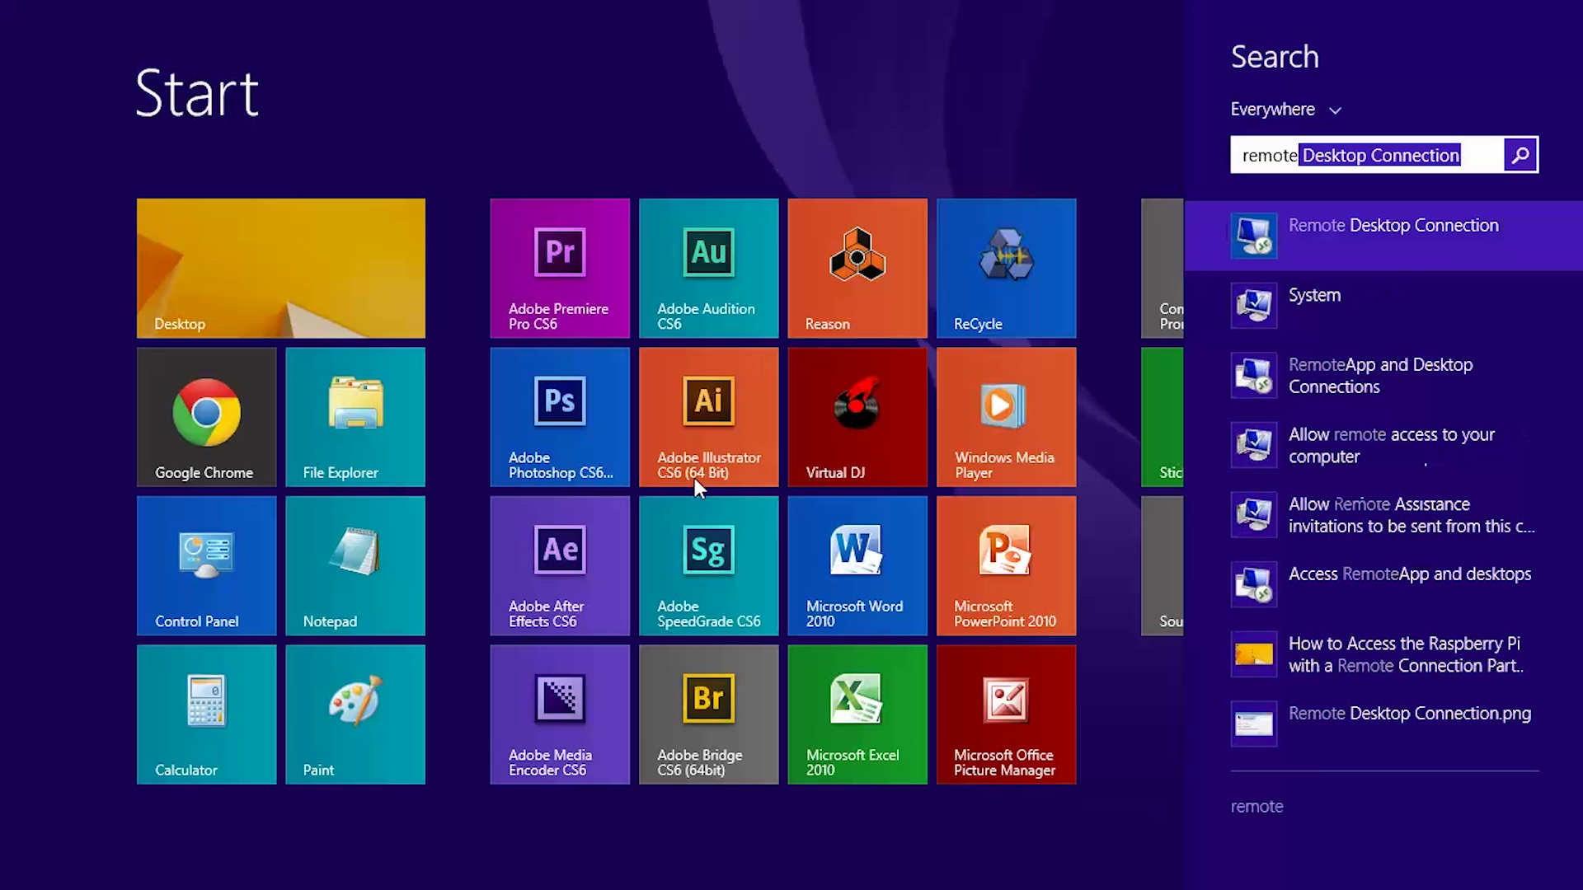
{"action": "key", "text": "Return"}
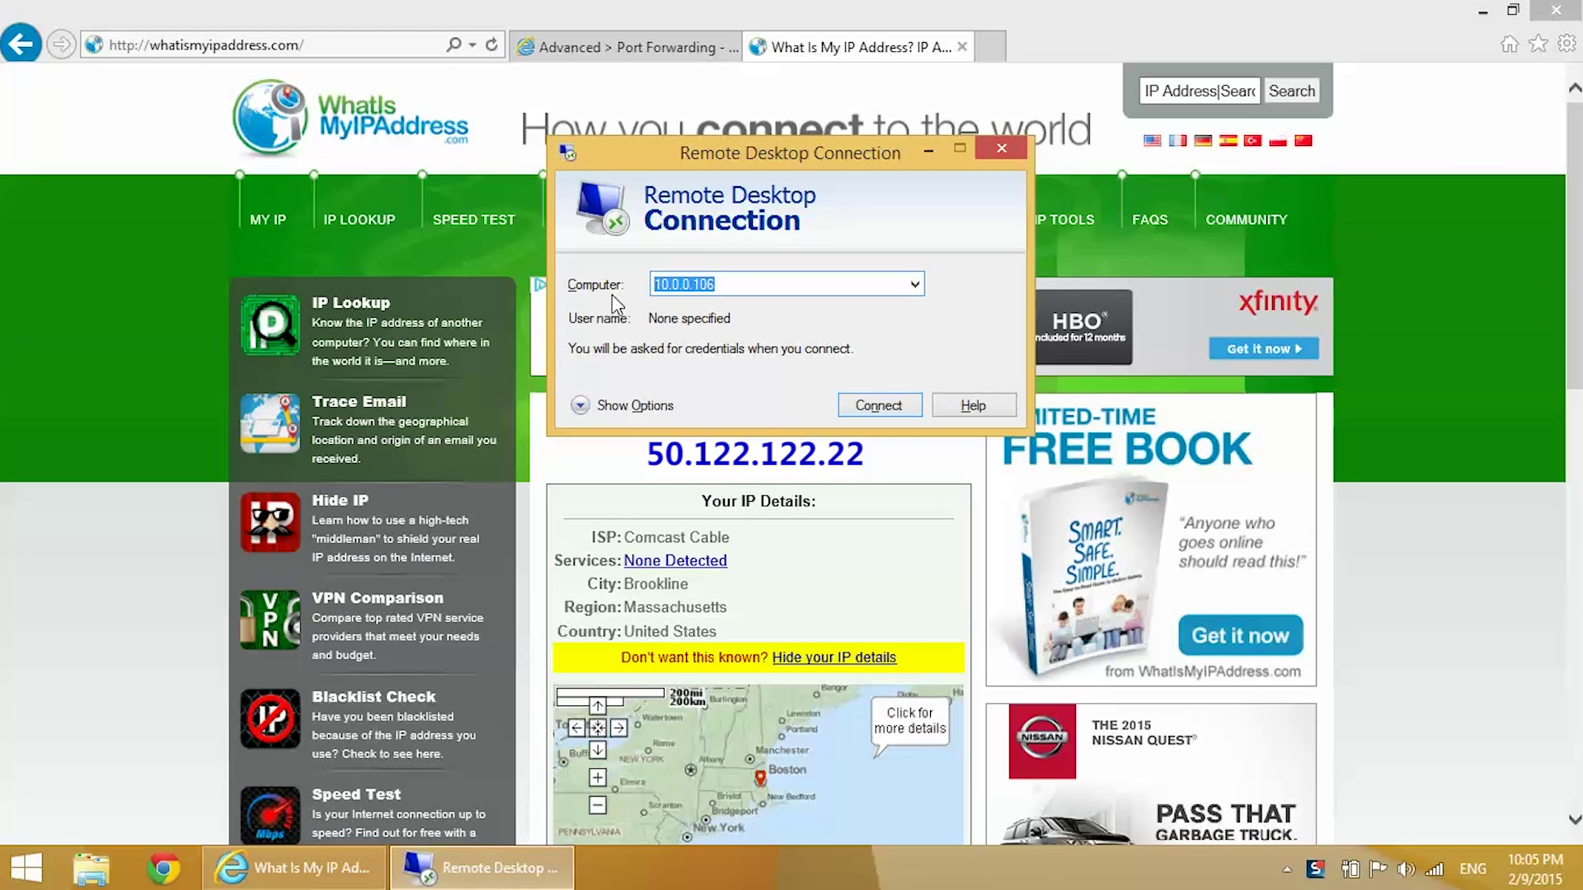
{"action": "type", "text": "50.122.122.22:3389"}
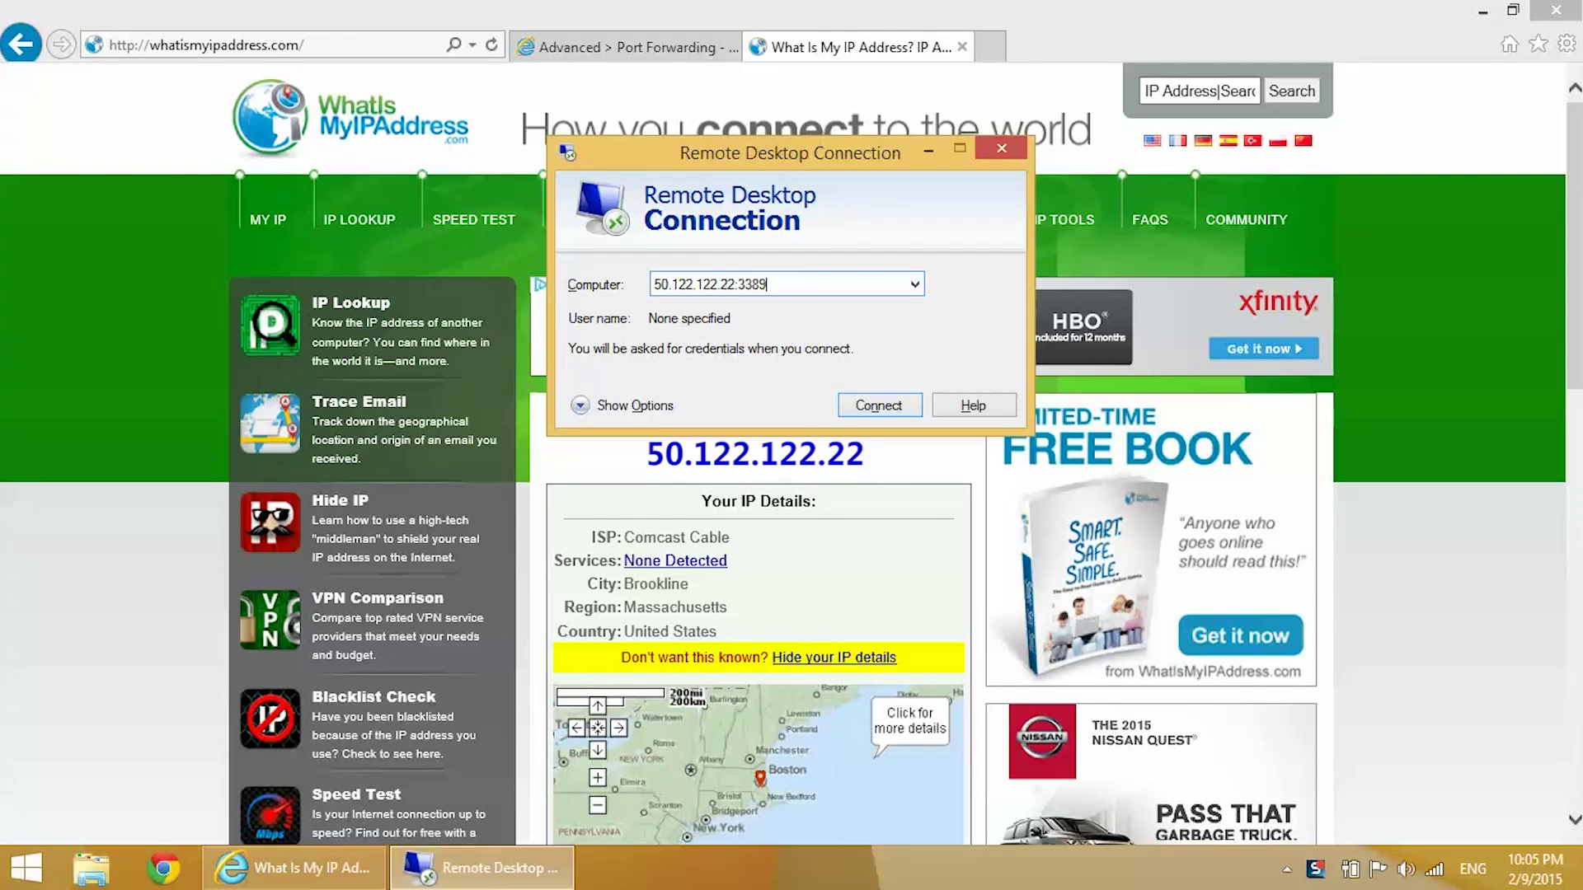
{"action": "left_click", "coordinate": [894, 404]}
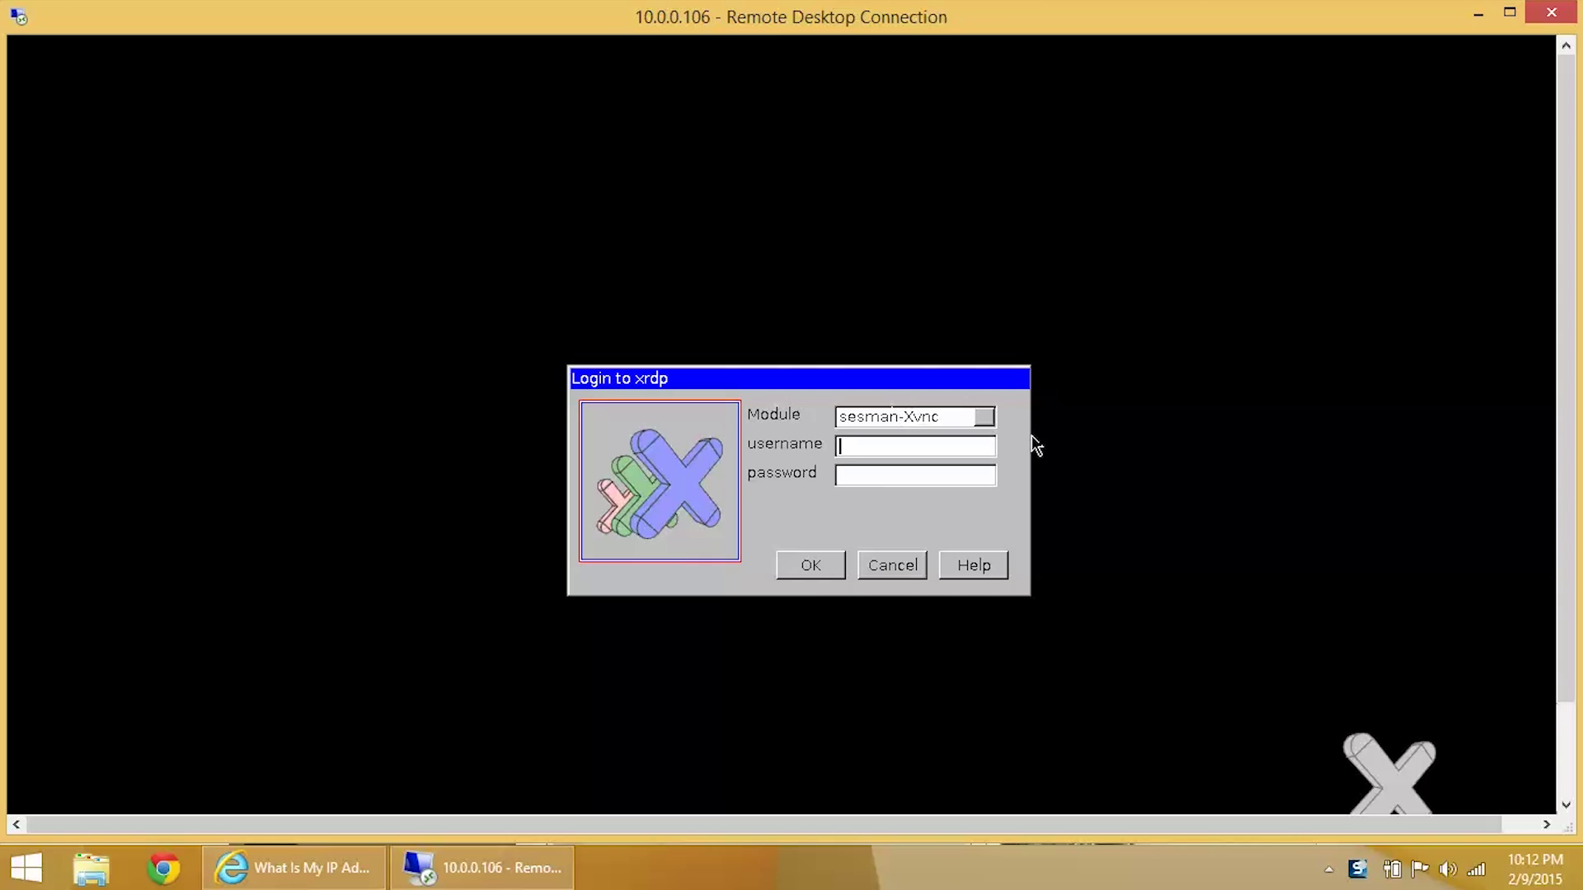
Step: Log in to the xrdp session with the Pi's username and password
{"action": "type", "text": "pi"}
{"action": "key", "text": "Tab"}
{"action": "type", "text": "raspberry"}
{"action": "key", "text": "Return"}
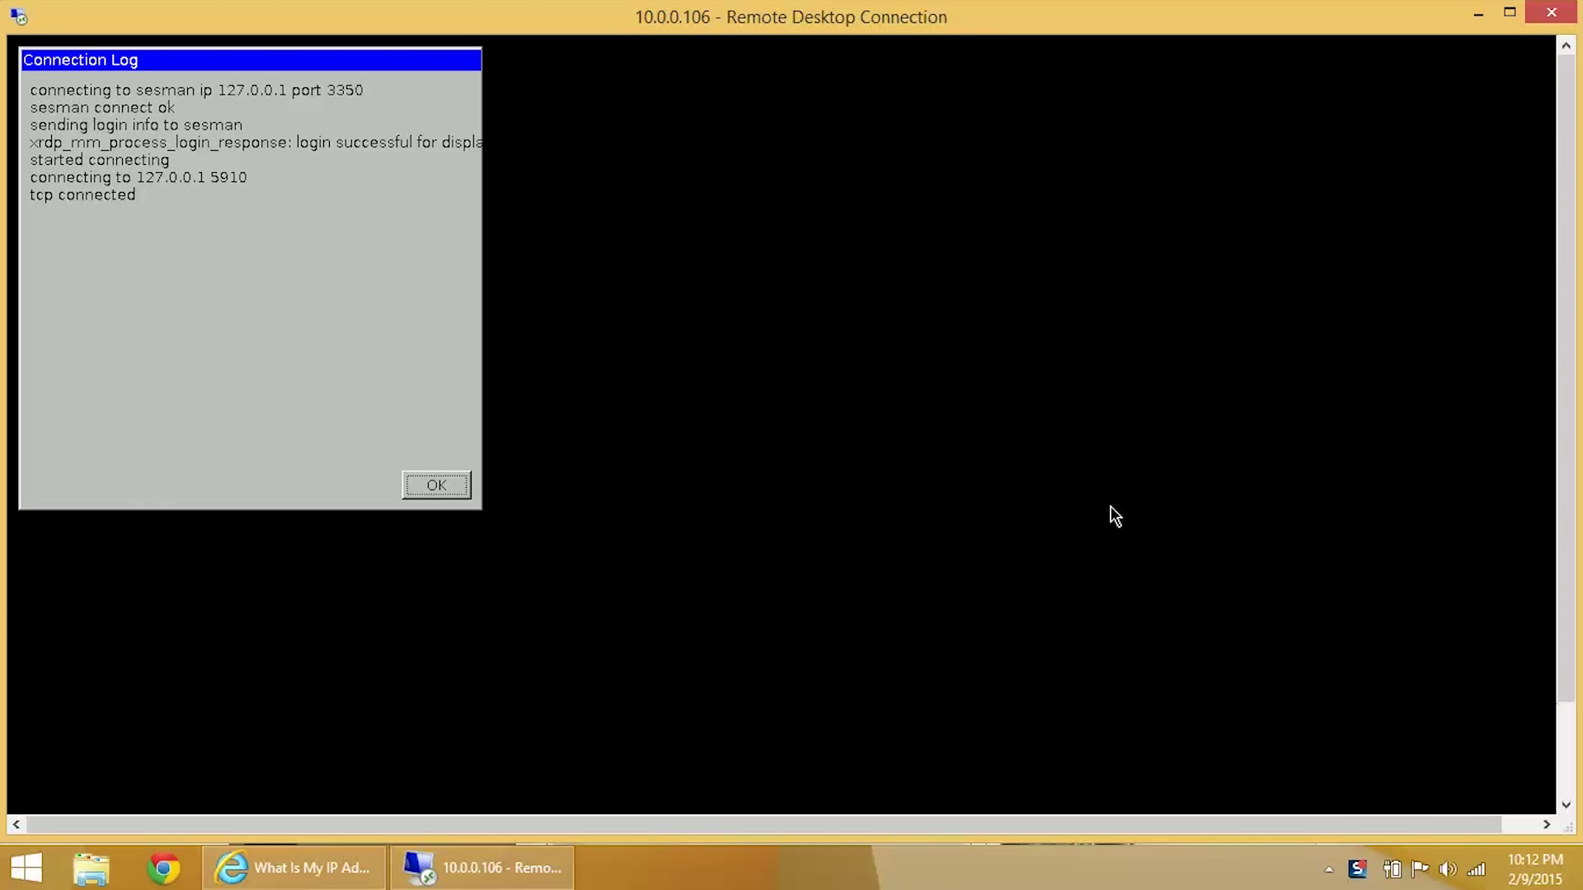